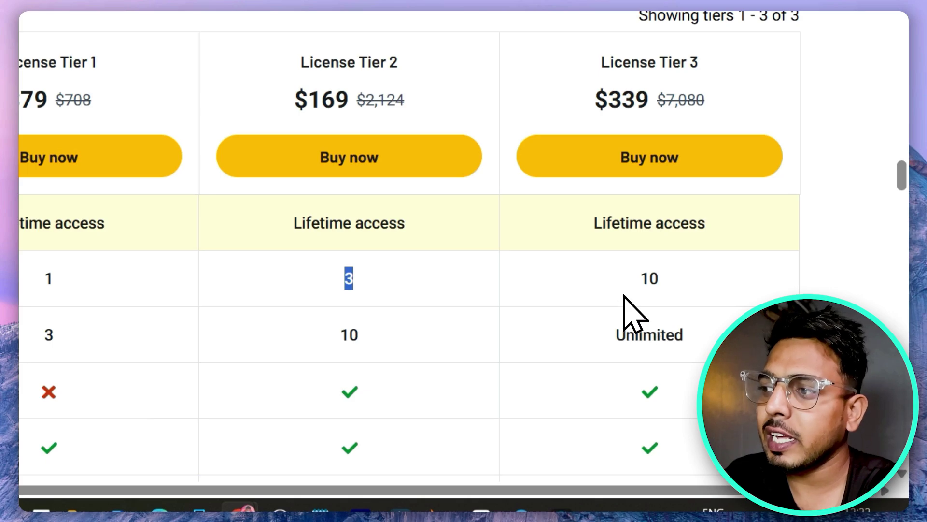
Compare the three license tiers in the Plans & features table, from connected LinkedIn accounts and user seats to the last feature row.
{"action": "left_click_drag", "start_coordinate": [628, 290], "coordinate": [674, 280]}
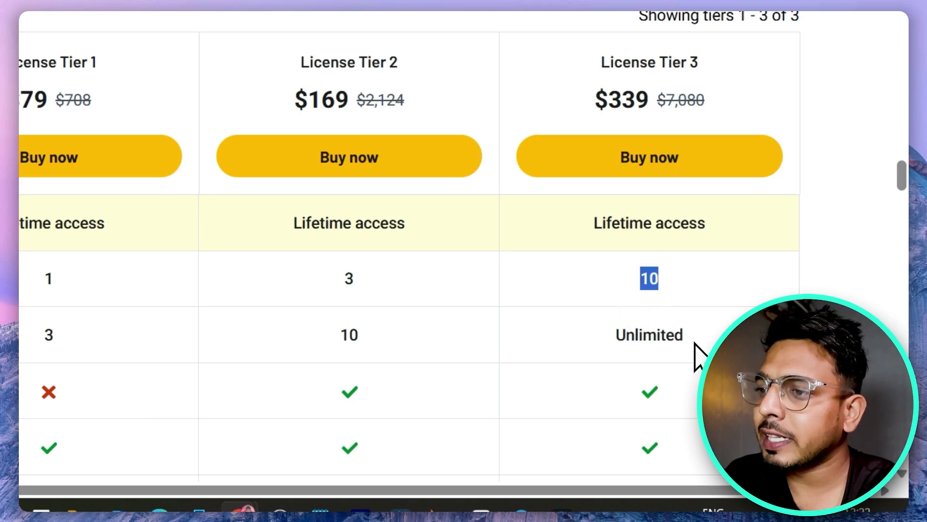
{"action": "left_click_drag", "start_coordinate": [681, 352], "coordinate": [638, 348]}
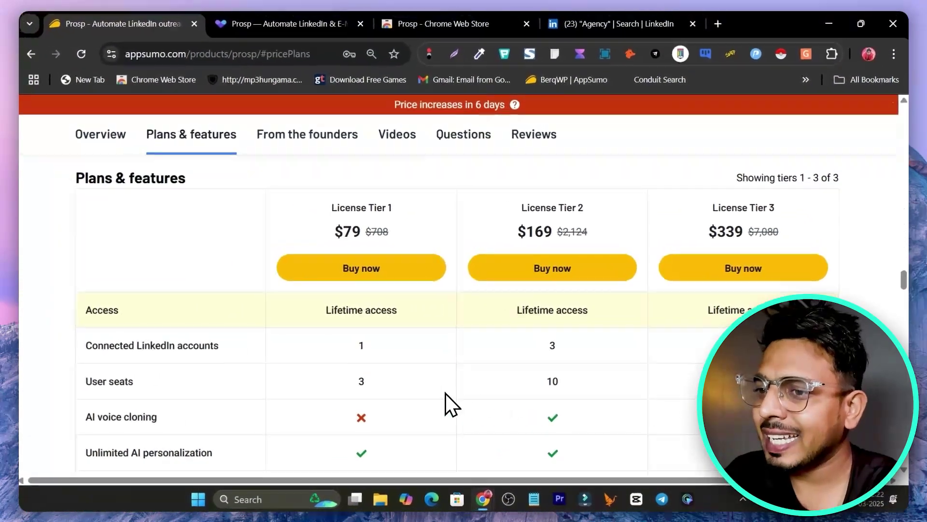
{"action": "scroll", "coordinate": [274, 393], "scroll_direction": "down", "scroll_amount": 3}
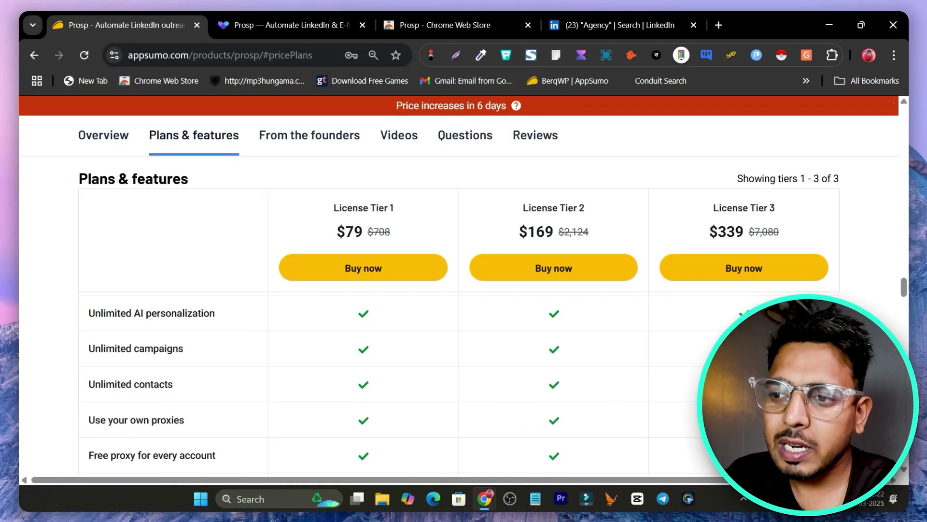
{"action": "scroll", "coordinate": [578, 385], "scroll_direction": "down", "scroll_amount": 3}
{"action": "scroll", "coordinate": [476, 386], "scroll_direction": "down", "scroll_amount": 2}
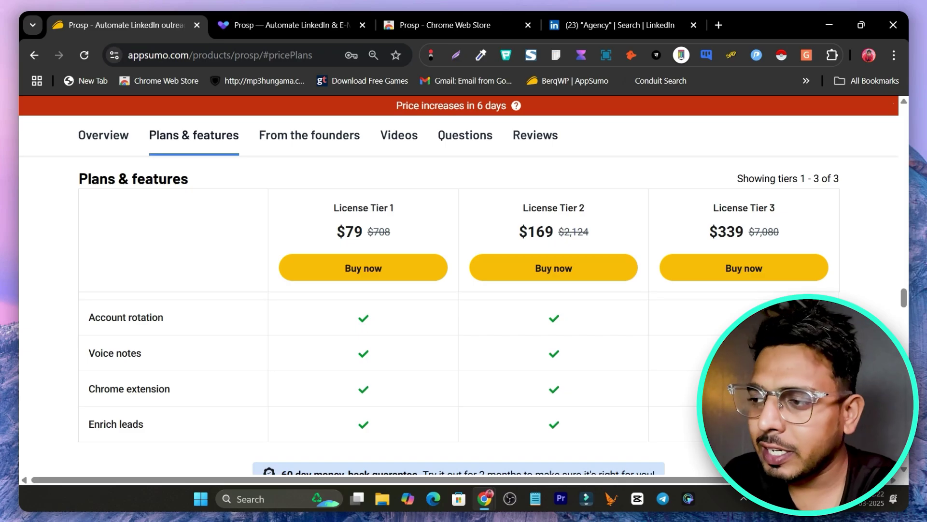
{"action": "scroll", "coordinate": [459, 314], "scroll_direction": "up", "scroll_amount": 8}
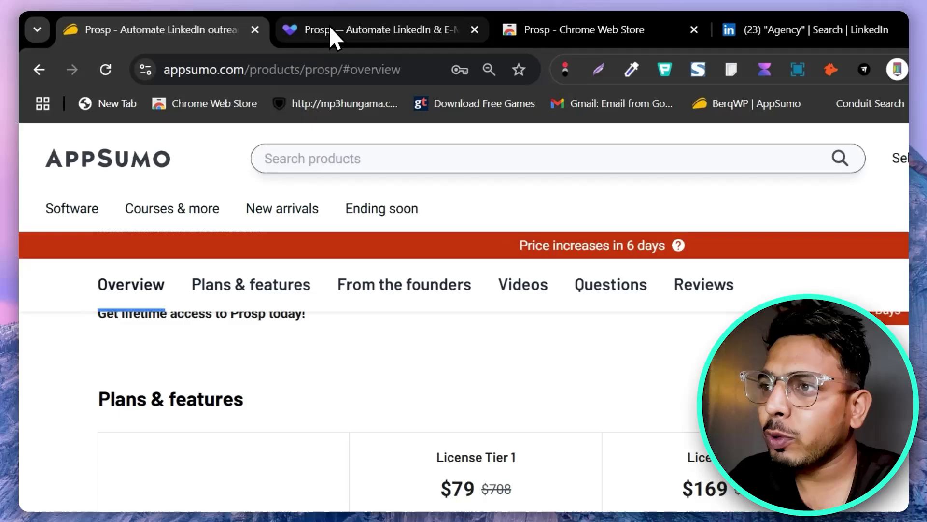
Switch to the Prosp dashboard and open the LinkedIn accounts page in its settings.
{"action": "left_click", "coordinate": [270, 24]}
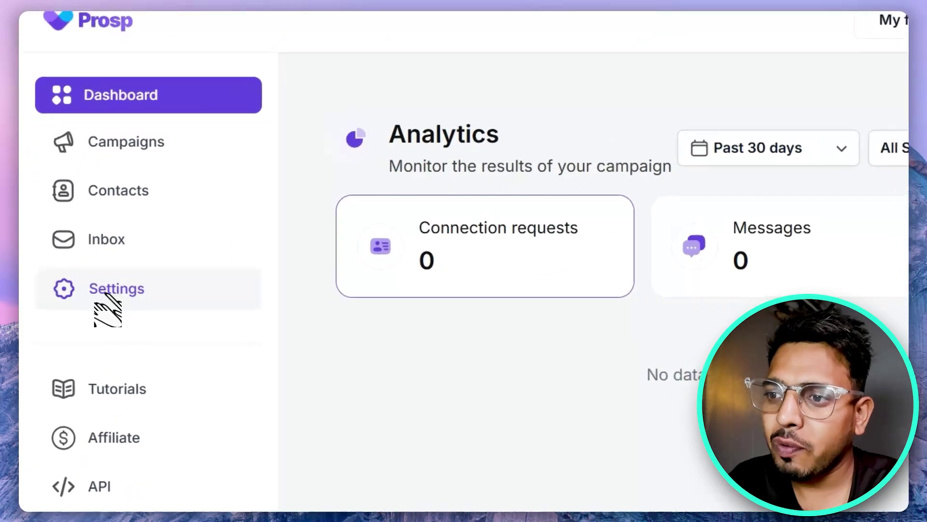
{"action": "left_click", "coordinate": [100, 311]}
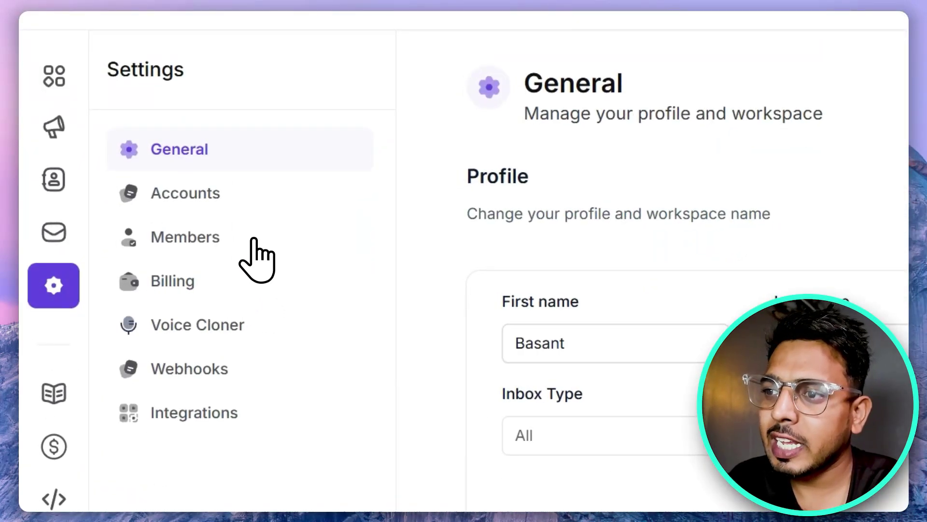
{"action": "left_click", "coordinate": [186, 203]}
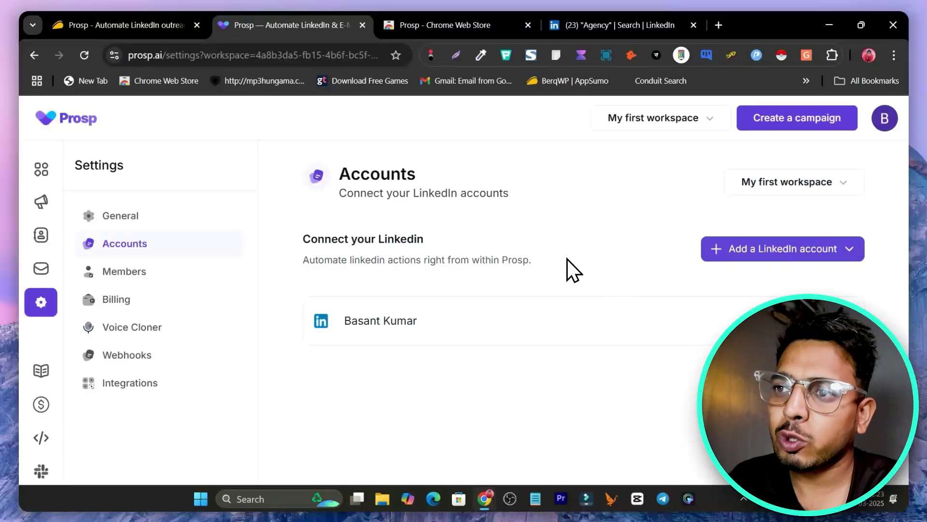
{"action": "left_click", "coordinate": [103, 21]}
{"action": "scroll", "coordinate": [487, 334], "scroll_direction": "down", "scroll_amount": 2}
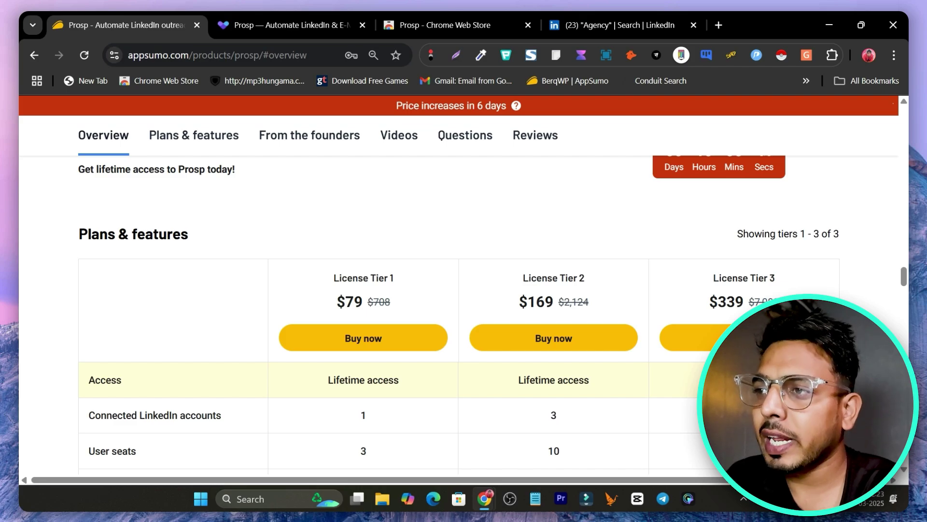
{"action": "left_click", "coordinate": [280, 26]}
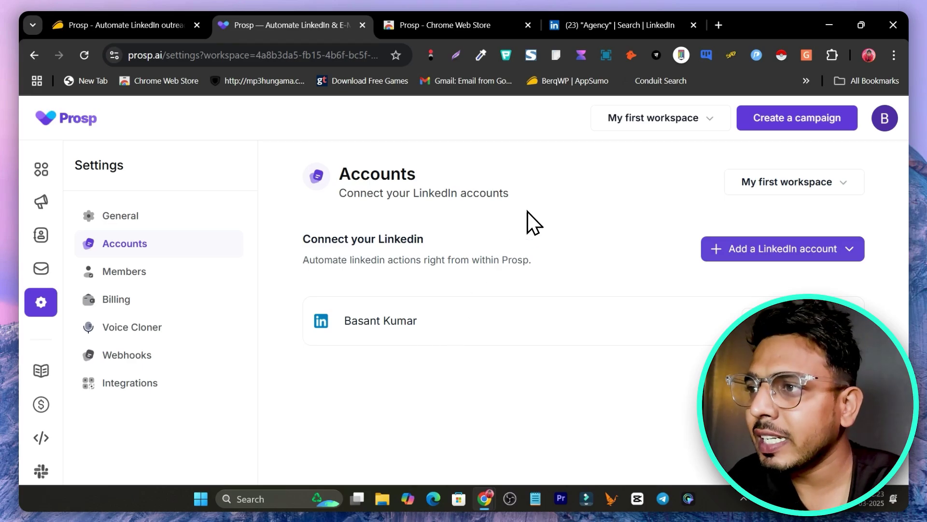
{"action": "left_click", "coordinate": [439, 27]}
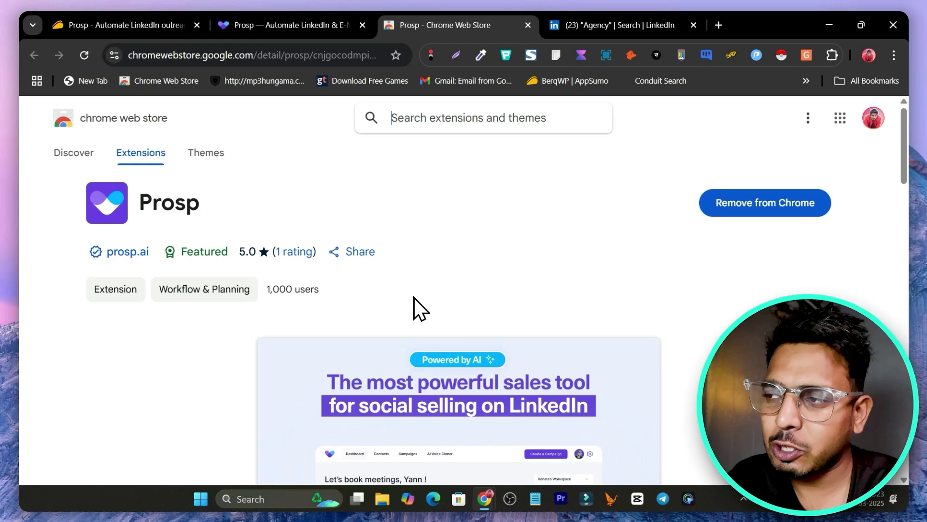
{"action": "left_click", "coordinate": [583, 25]}
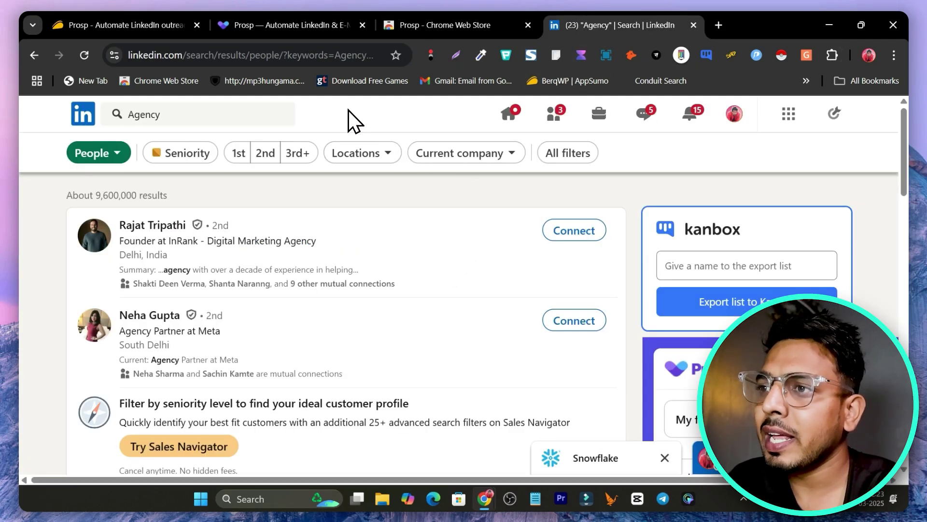
{"action": "left_click", "coordinate": [279, 26]}
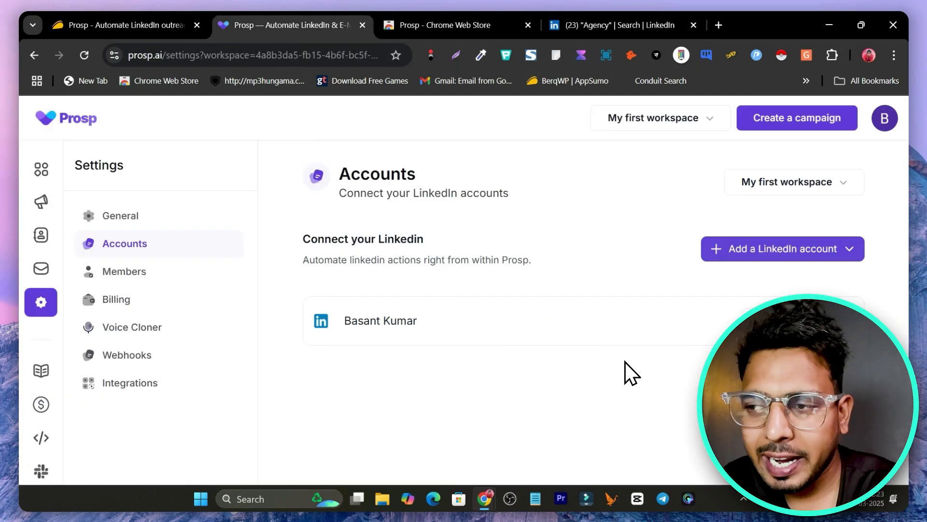
Examine the Connect with credentials form for adding a LinkedIn account, and close it without connecting.
{"action": "left_click", "coordinate": [752, 256]}
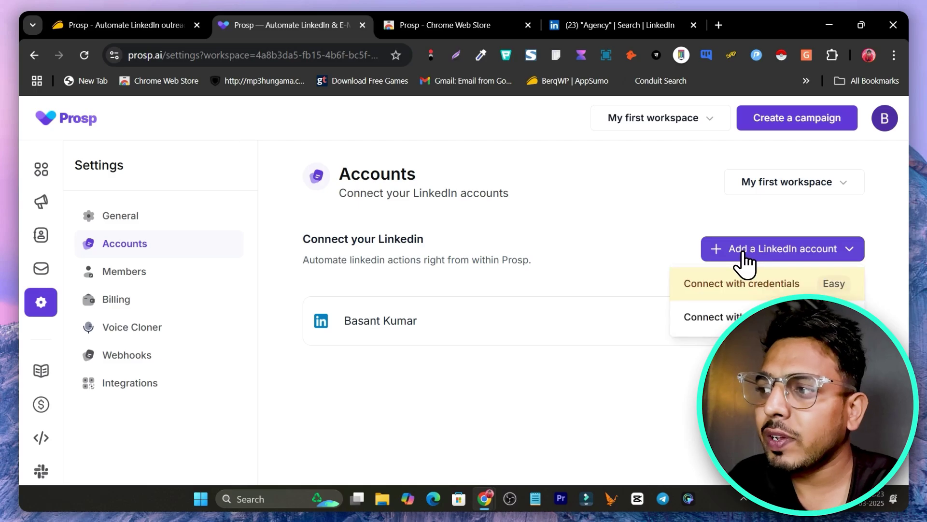
{"action": "left_click", "coordinate": [726, 286]}
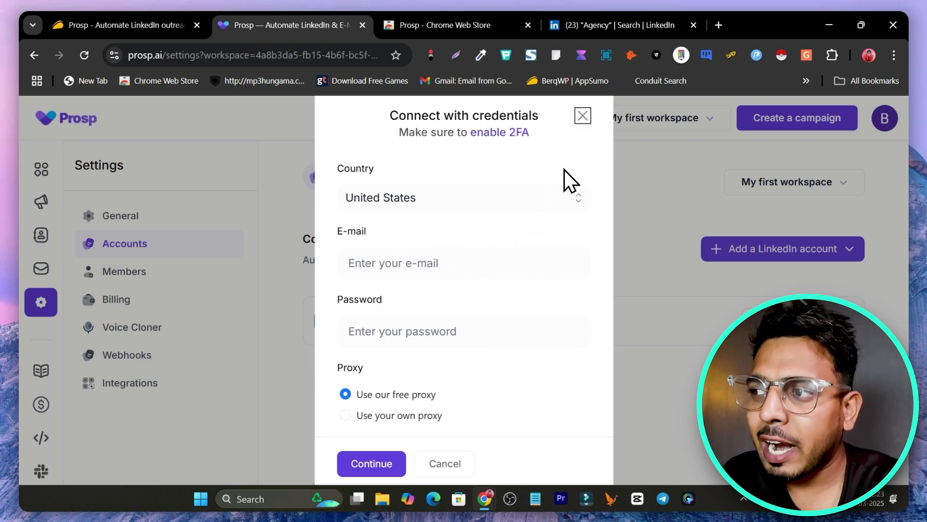
{"action": "left_click", "coordinate": [583, 115]}
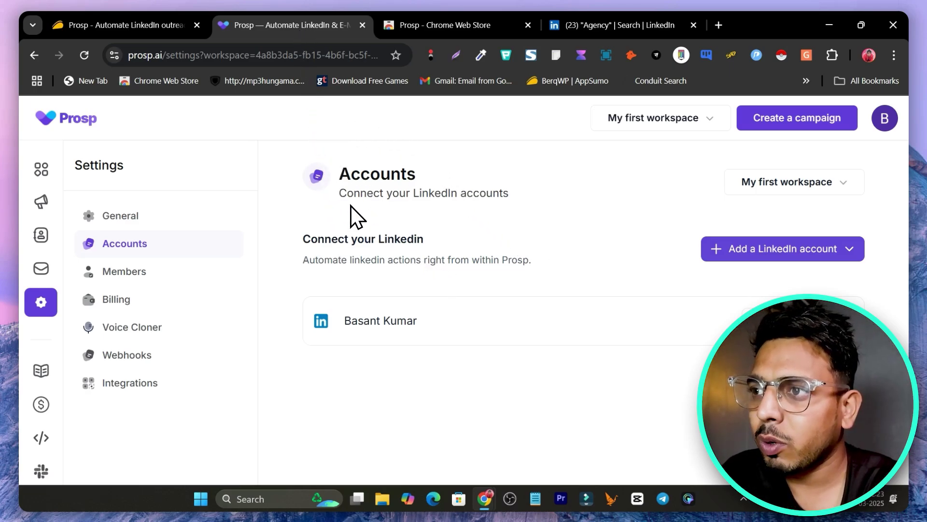
Read the Free Proxies section on the Prosp homepage in the incognito window, and return to the account settings.
{"action": "mouse_move", "coordinate": [496, 506]}
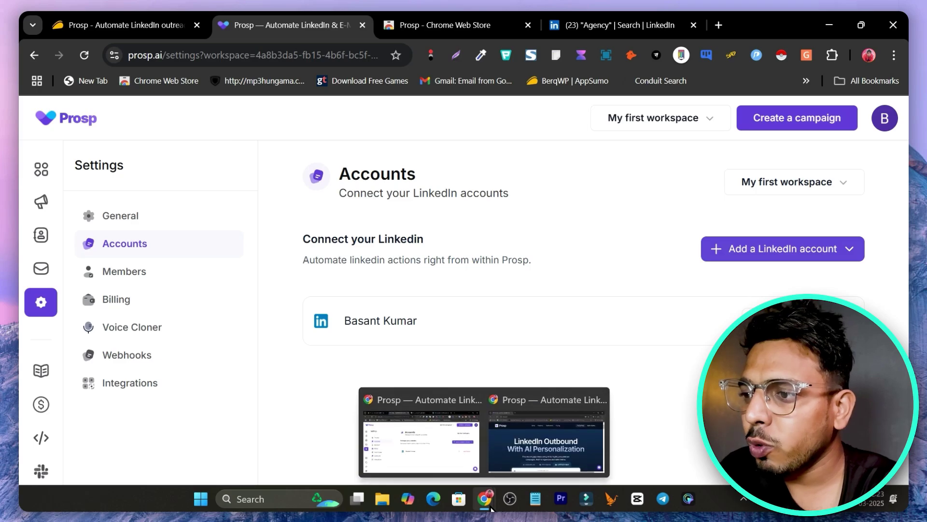
{"action": "left_click", "coordinate": [550, 464]}
{"action": "scroll", "coordinate": [425, 258], "scroll_direction": "down", "scroll_amount": 5}
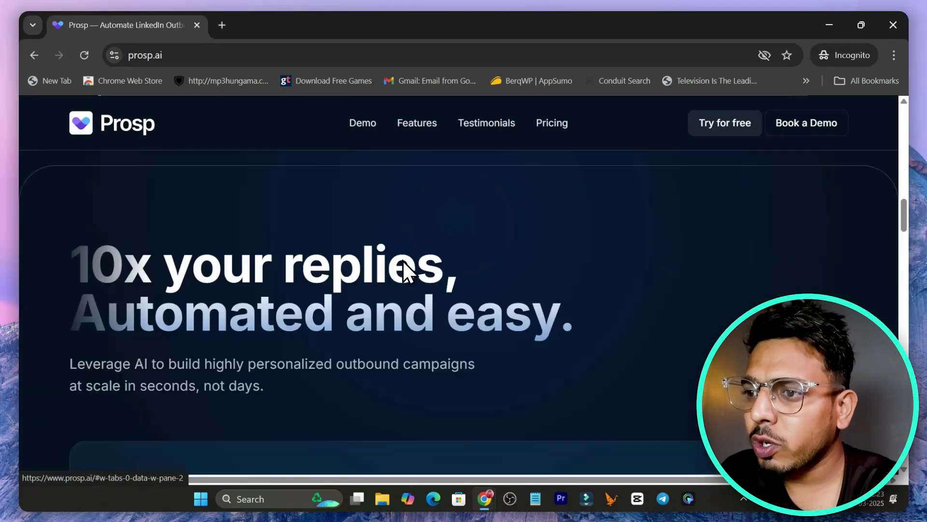
{"action": "scroll", "coordinate": [285, 312], "scroll_direction": "down", "scroll_amount": 10}
{"action": "scroll", "coordinate": [260, 297], "scroll_direction": "up", "scroll_amount": 5}
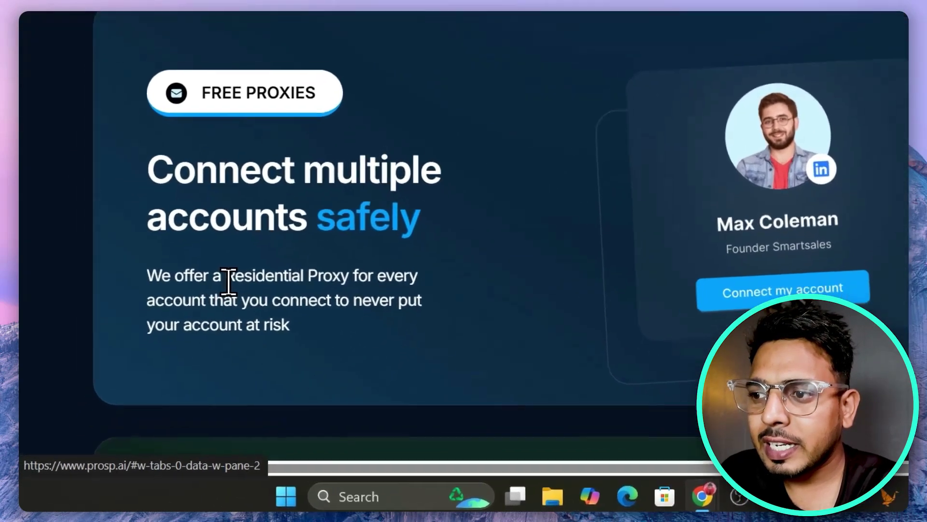
{"action": "left_click_drag", "start_coordinate": [160, 349], "coordinate": [245, 376]}
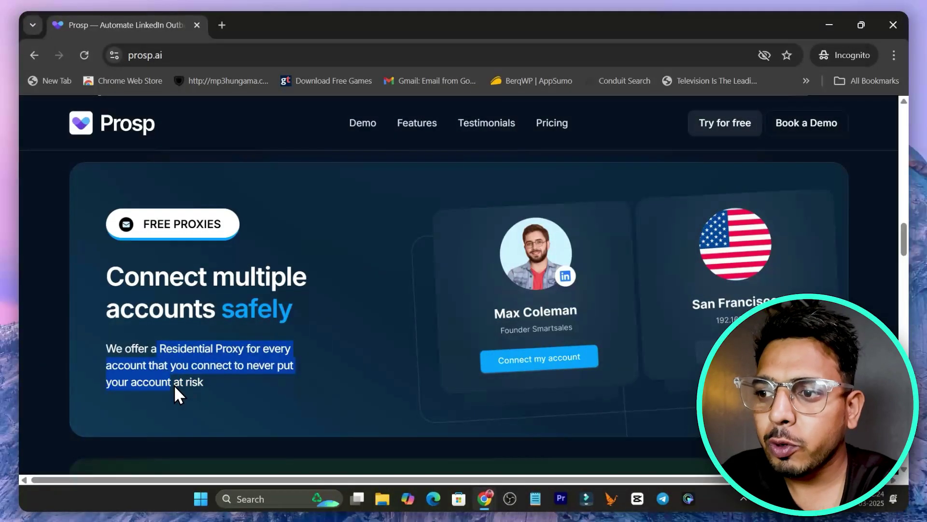
{"action": "left_click_drag", "start_coordinate": [174, 384], "coordinate": [219, 386]}
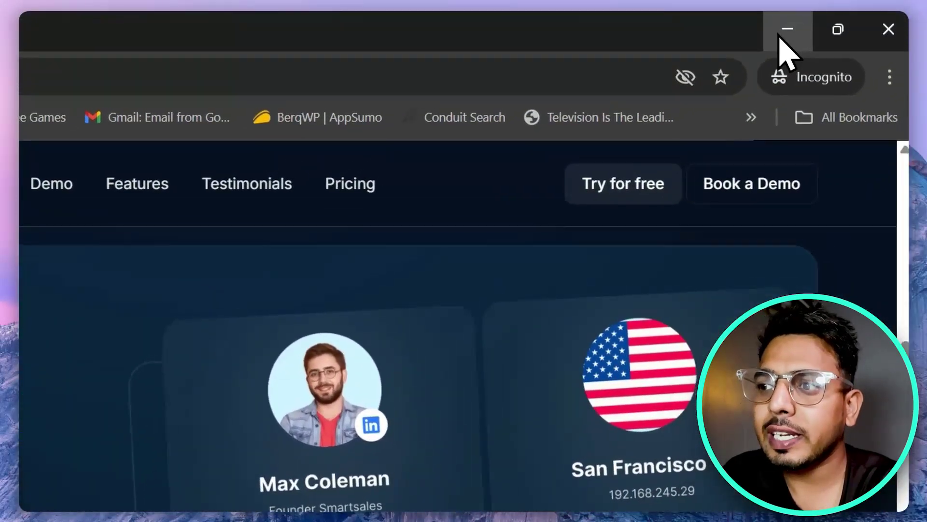
{"action": "left_click", "coordinate": [780, 38]}
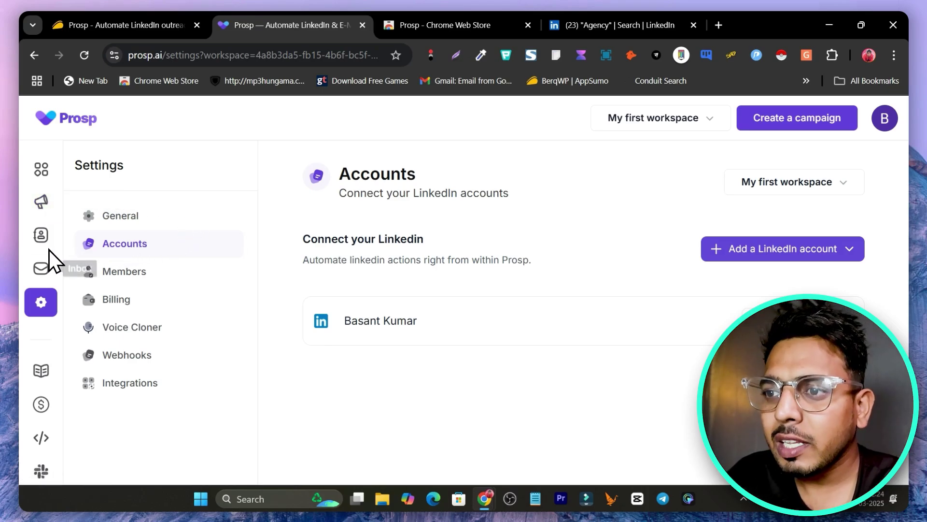
Open the leads of the LinkedIn Campaign Template campaign and choose LinkedIn Search as the source for importing contacts.
{"action": "left_click", "coordinate": [41, 202]}
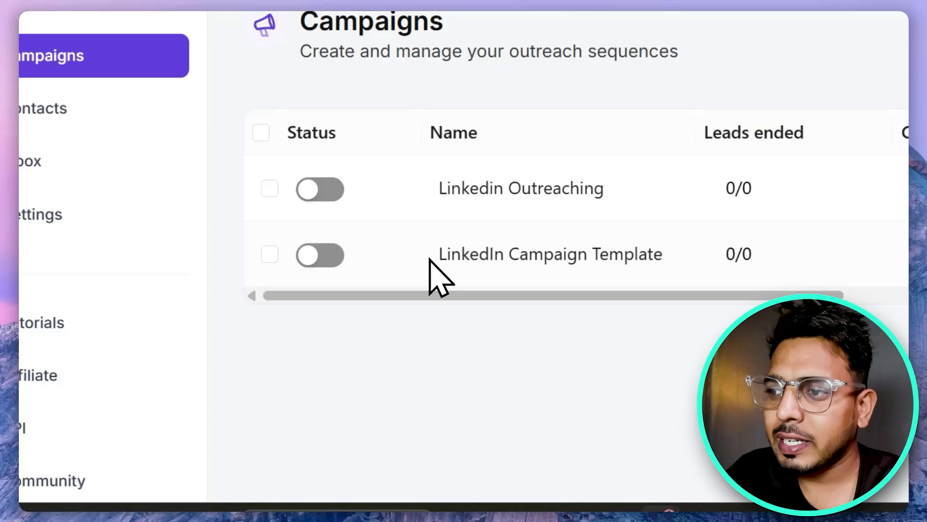
{"action": "left_click", "coordinate": [423, 284]}
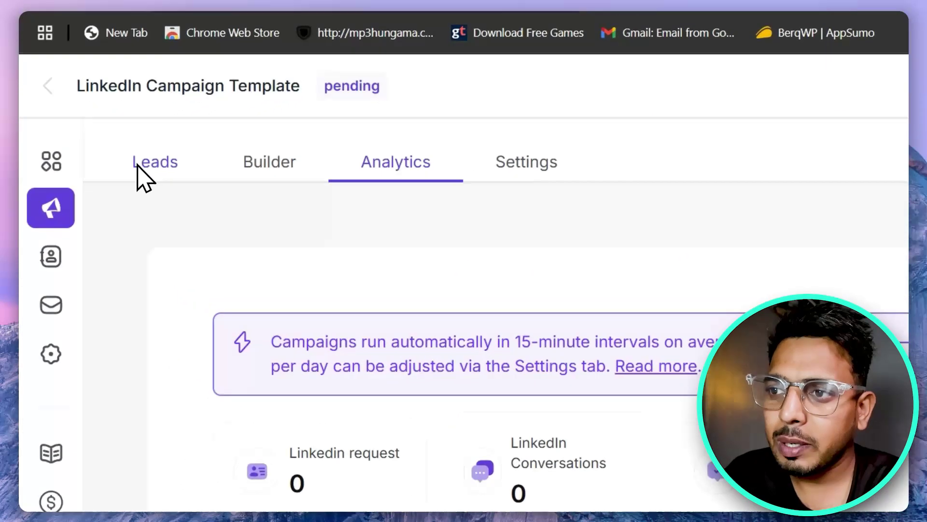
{"action": "left_click", "coordinate": [102, 175]}
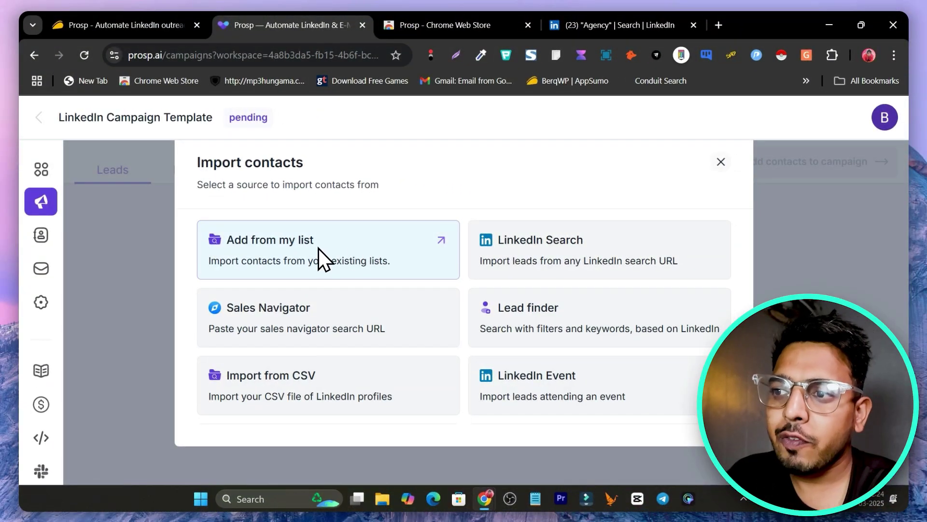
{"action": "scroll", "coordinate": [348, 249], "scroll_direction": "down", "scroll_amount": 2}
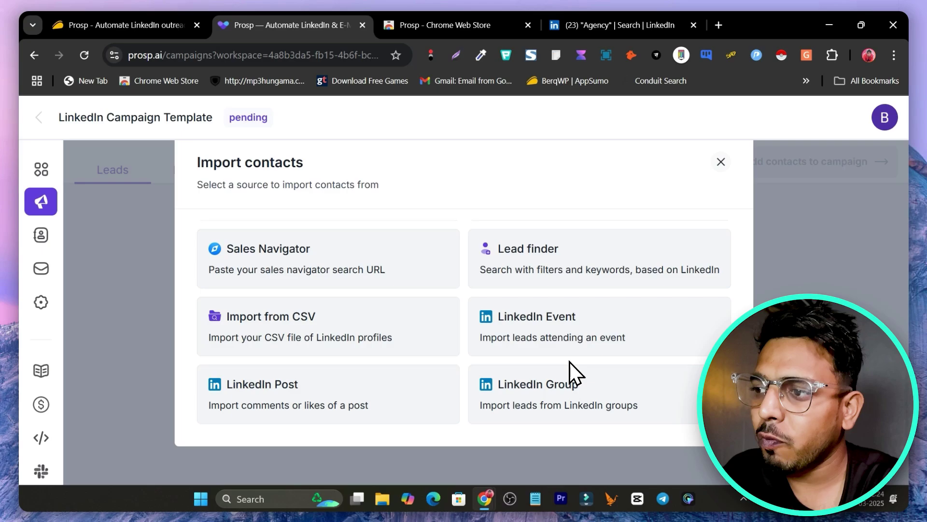
{"action": "scroll", "coordinate": [570, 362], "scroll_direction": "up", "scroll_amount": 2}
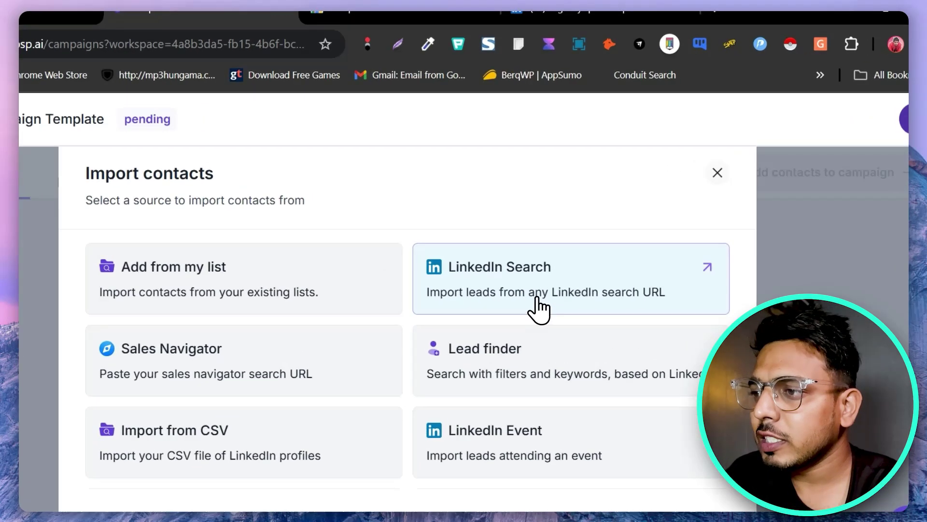
{"action": "left_click", "coordinate": [573, 276]}
Switch to LinkedIn and examine the people search for Agency, including its search suggestions and full filter list, without applying filters.
{"action": "left_click", "coordinate": [613, 25]}
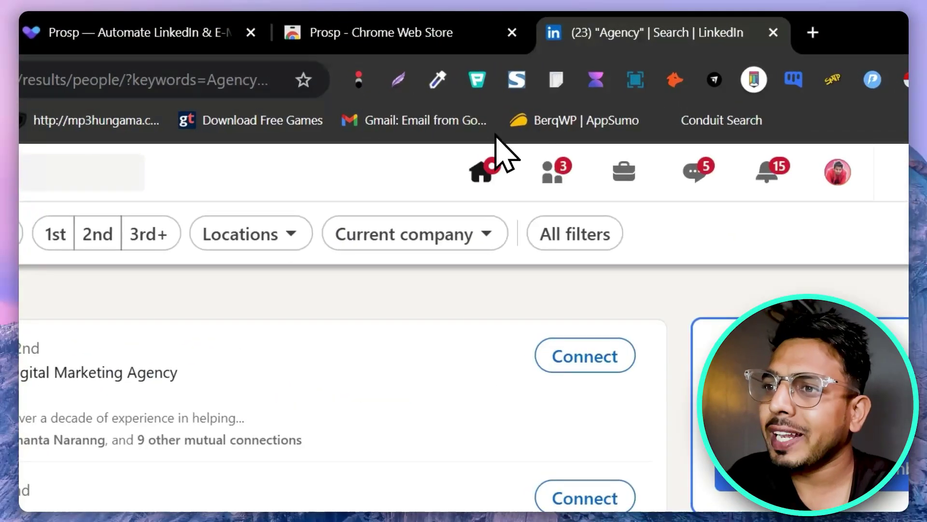
{"action": "left_click", "coordinate": [277, 176]}
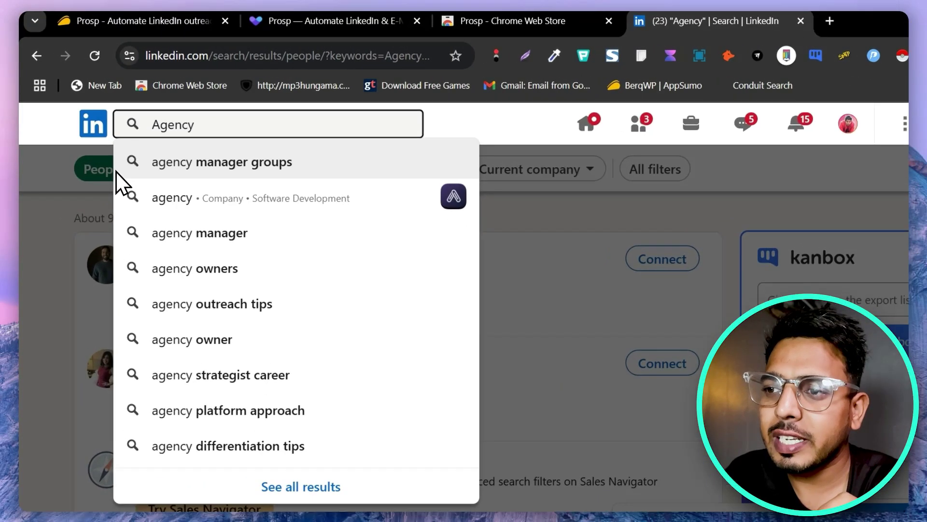
{"action": "left_click", "coordinate": [102, 169]}
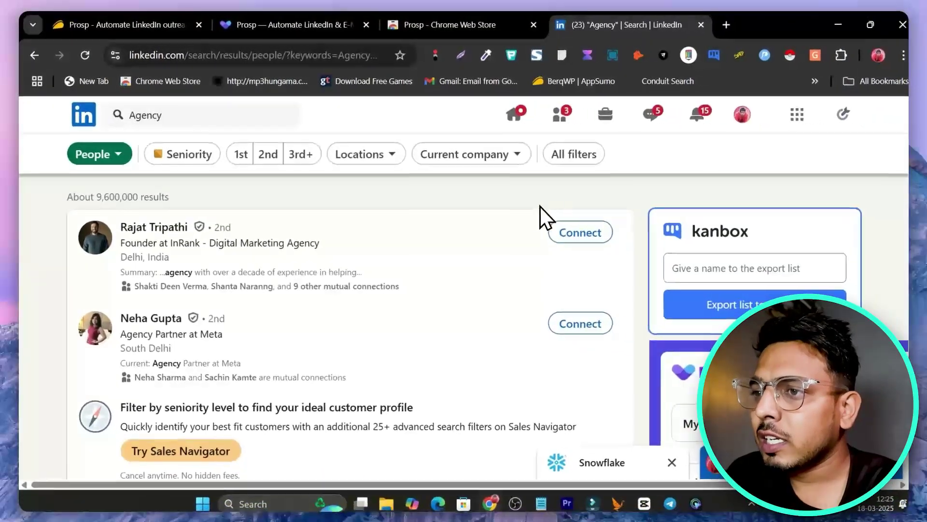
{"action": "left_click", "coordinate": [574, 158]}
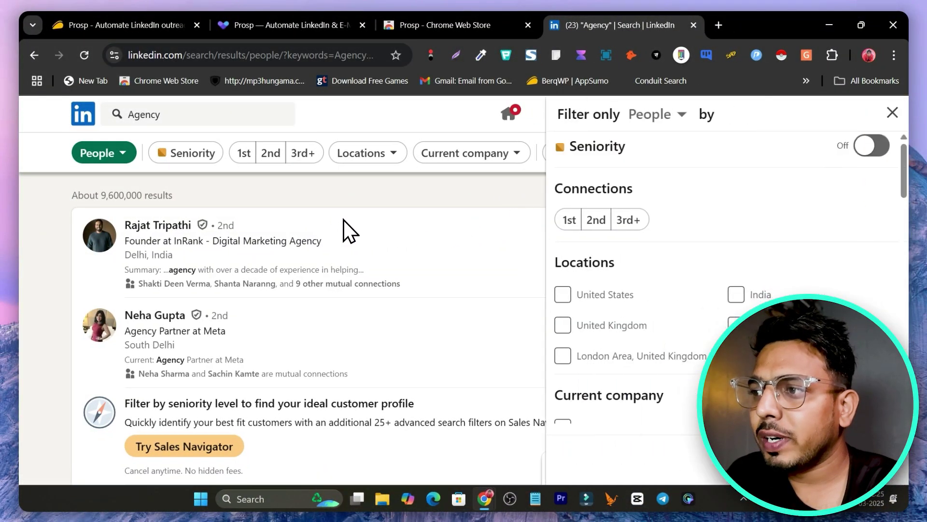
{"action": "left_click", "coordinate": [893, 113]}
{"action": "scroll", "coordinate": [433, 275], "scroll_direction": "down", "scroll_amount": 1}
{"action": "scroll", "coordinate": [409, 293], "scroll_direction": "up", "scroll_amount": 1}
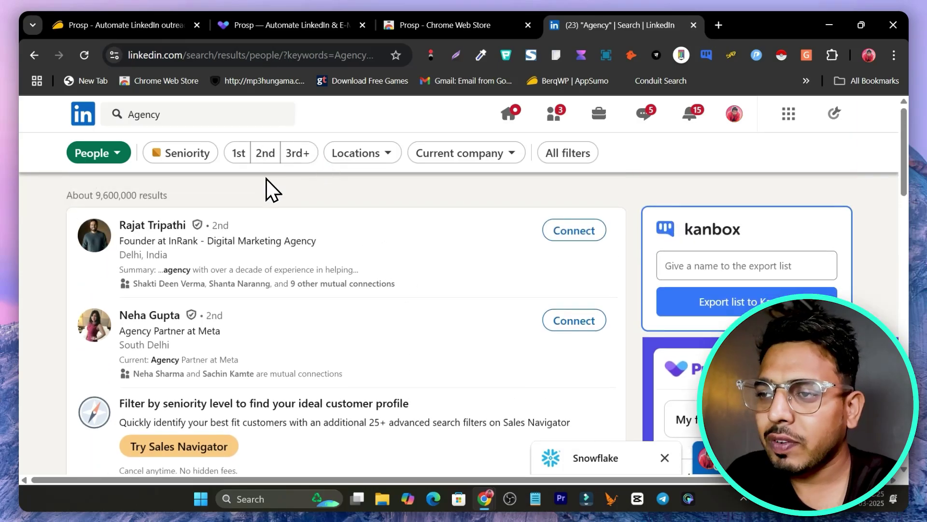
Copy the LinkedIn Agency people search URL and enter it as the Linkedin Search URL in Prosp's contact import.
{"action": "left_click", "coordinate": [237, 56]}
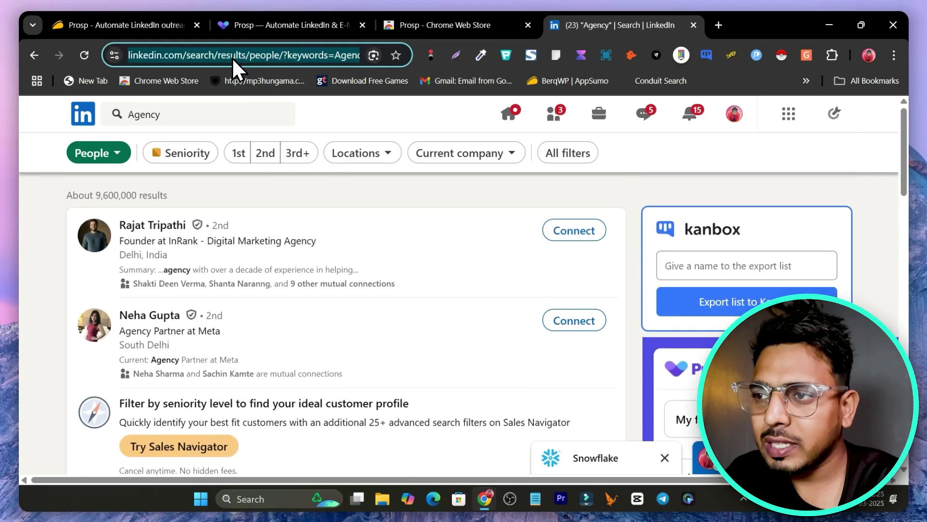
{"action": "left_click", "coordinate": [357, 26]}
{"action": "left_click", "coordinate": [371, 263]}
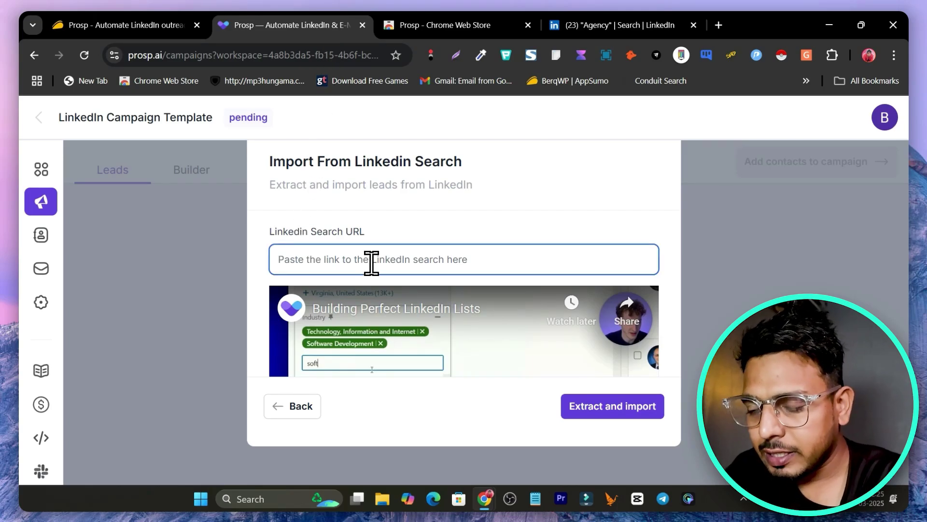
{"action": "key", "text": "ctrl+v"}
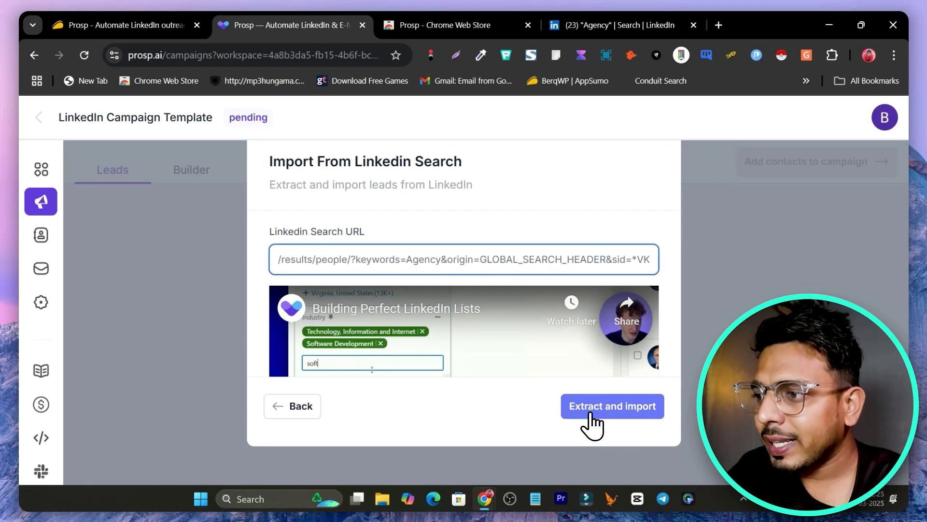
Extract the leads from the LinkedIn search and import them under the connected user into a new contact list named Agency Foundrs.
{"action": "left_click", "coordinate": [618, 408]}
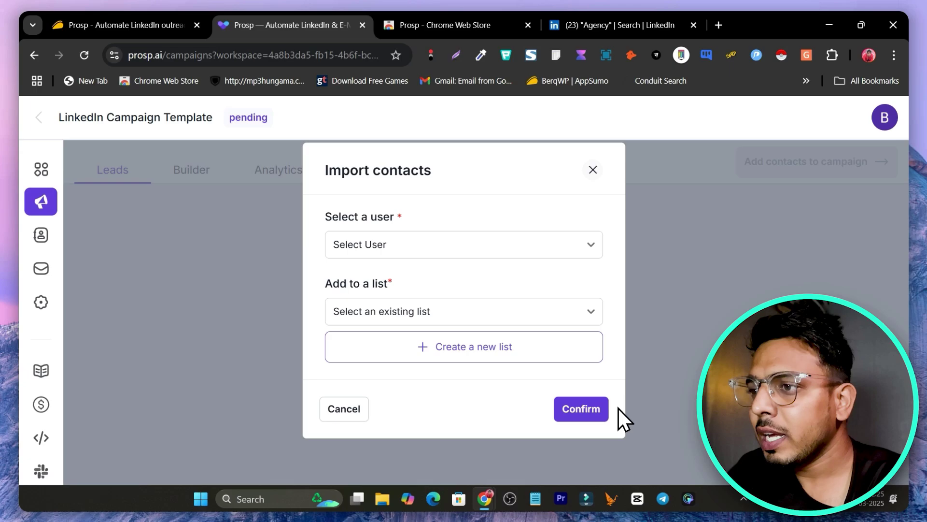
{"action": "left_click", "coordinate": [401, 314]}
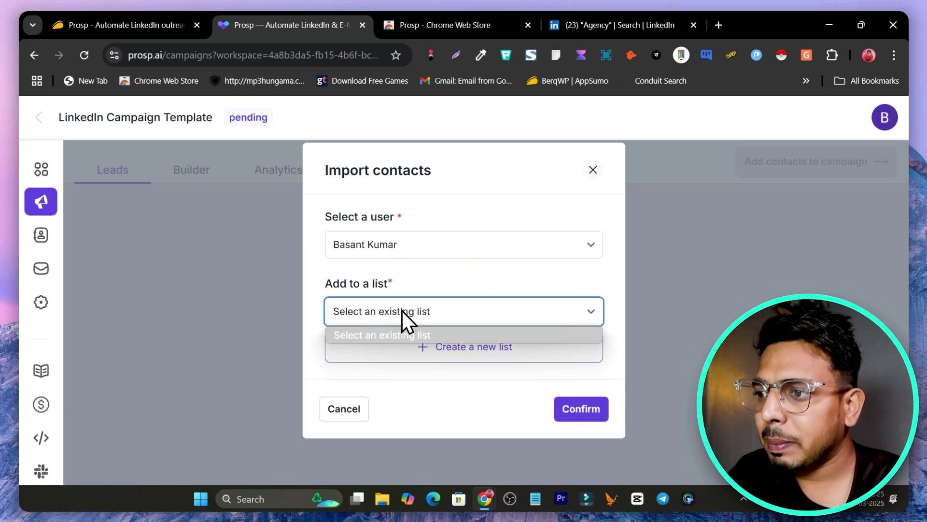
{"action": "left_click", "coordinate": [364, 335]}
{"action": "left_click", "coordinate": [432, 358]}
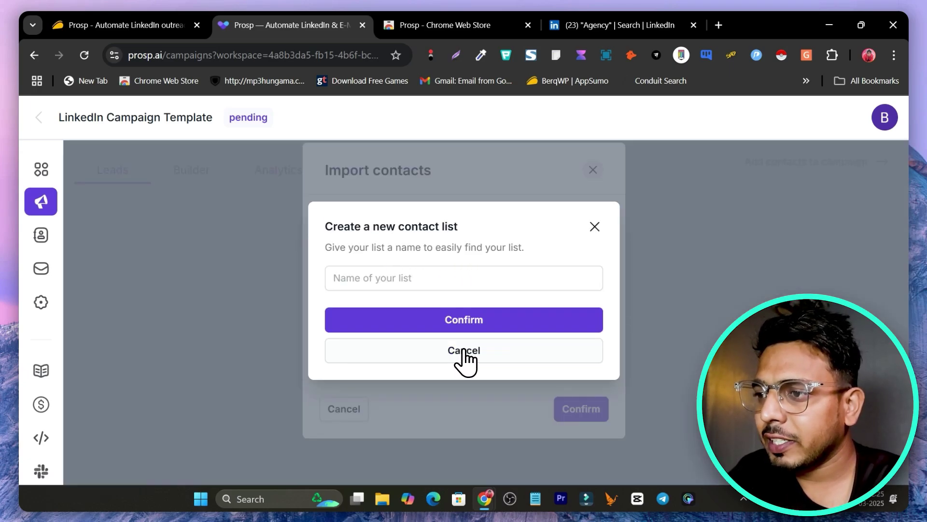
{"action": "left_click", "coordinate": [368, 278]}
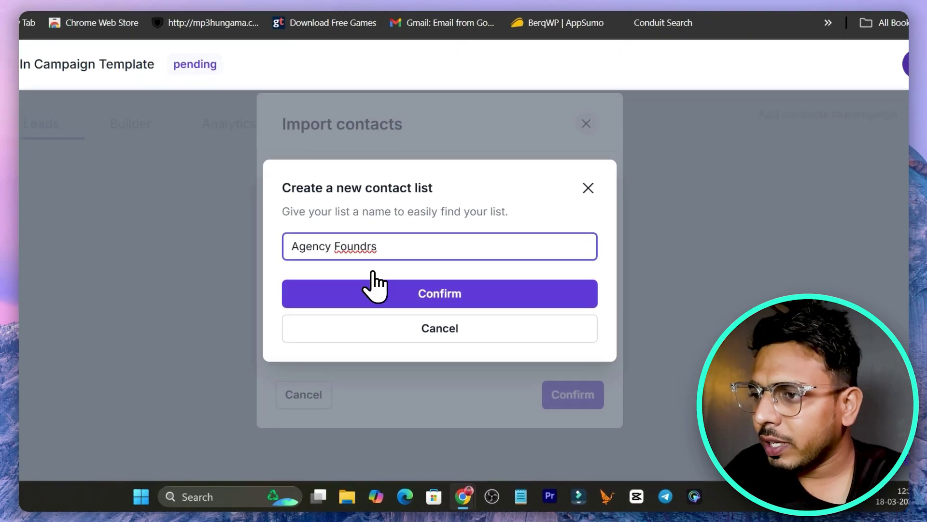
{"action": "left_click", "coordinate": [423, 319]}
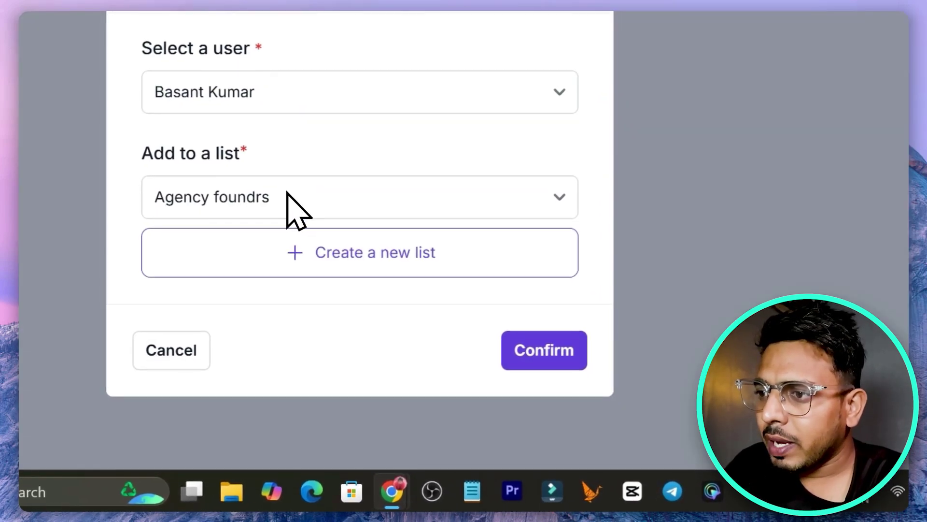
{"action": "left_click", "coordinate": [563, 361]}
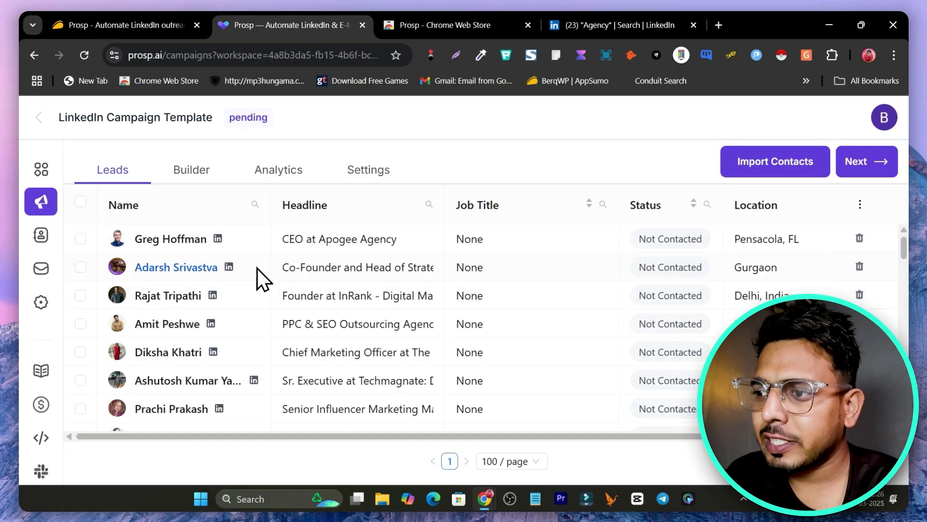
Look through the leads imported into the LinkedIn Campaign Template campaign.
{"action": "scroll", "coordinate": [247, 279], "scroll_direction": "down", "scroll_amount": 15}
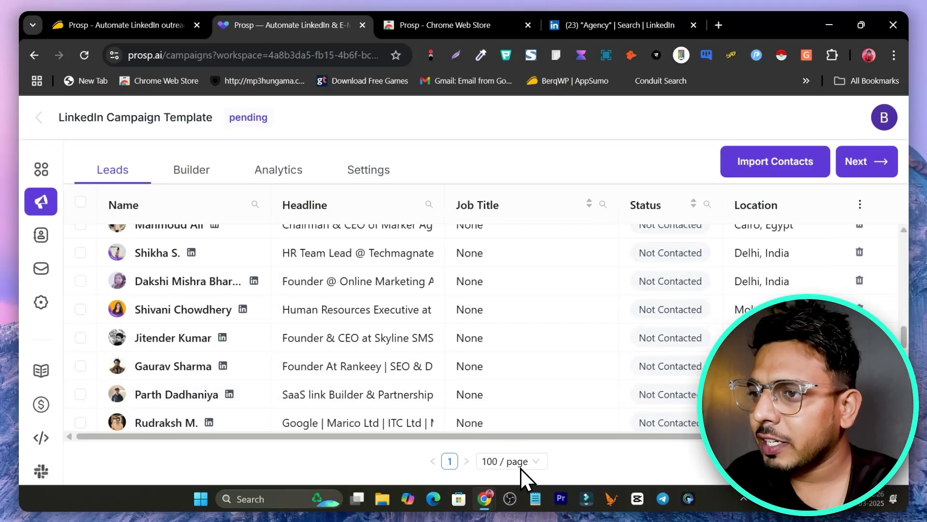
{"action": "scroll", "coordinate": [346, 366], "scroll_direction": "up", "scroll_amount": 10}
{"action": "scroll", "coordinate": [331, 331], "scroll_direction": "up", "scroll_amount": 3}
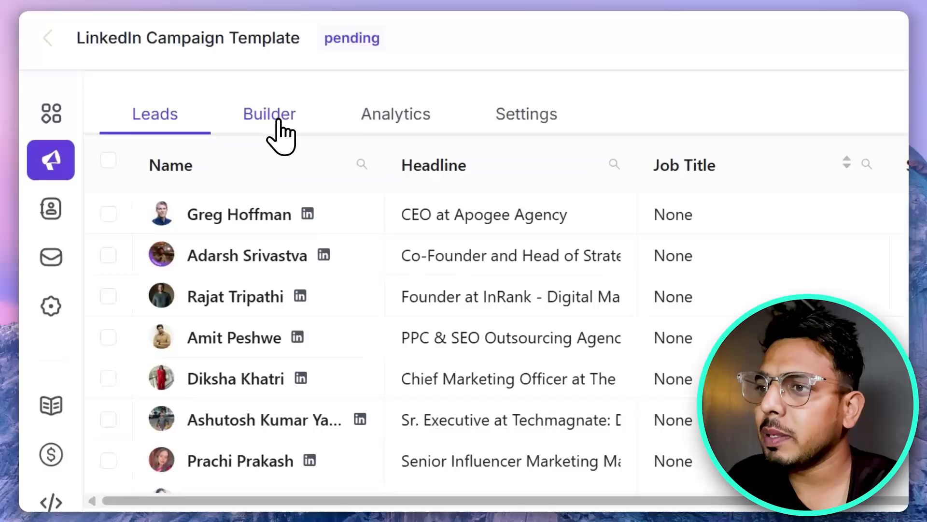
Open the campaign's Builder and review the outreach sequence from the profile visit through to the final LinkedIn message.
{"action": "left_click", "coordinate": [277, 120]}
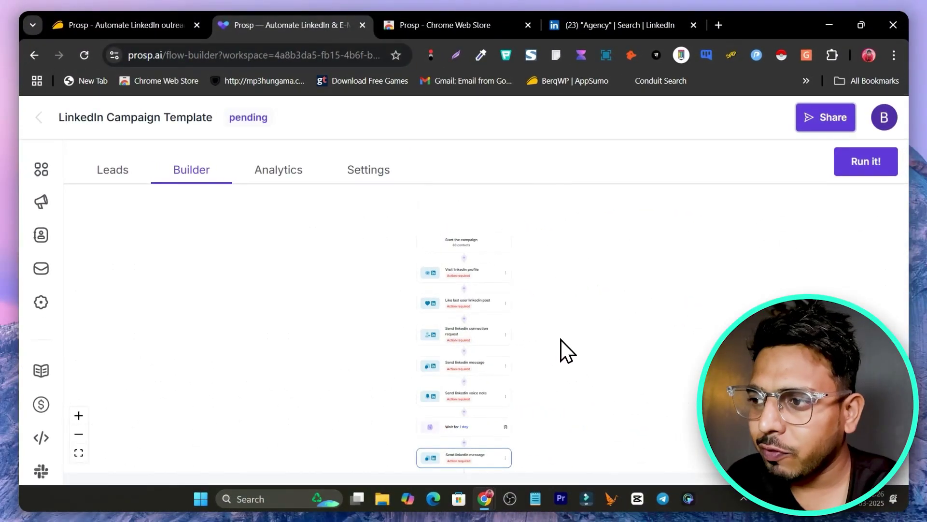
{"action": "scroll", "coordinate": [425, 309], "scroll_direction": "up", "scroll_amount": 4}
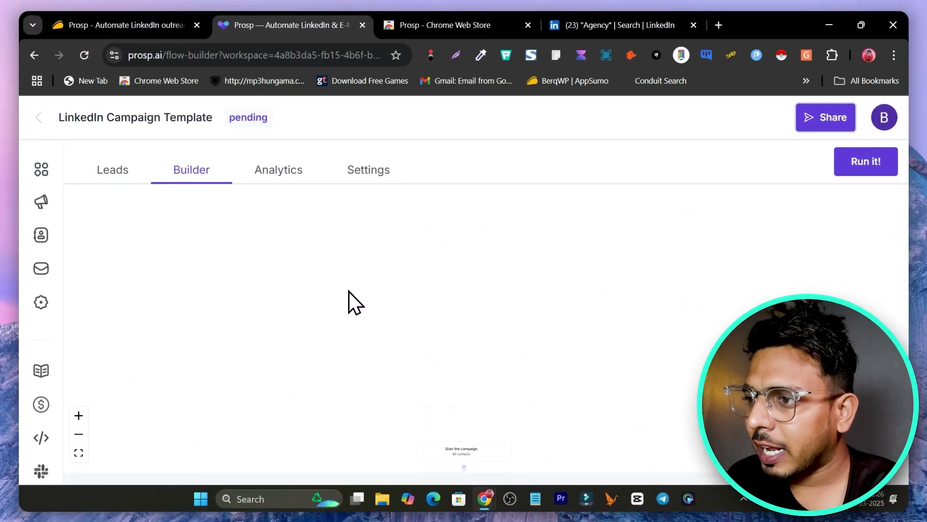
{"action": "scroll", "coordinate": [381, 286], "scroll_direction": "down", "scroll_amount": 3}
{"action": "scroll", "coordinate": [507, 299], "scroll_direction": "down", "scroll_amount": 2}
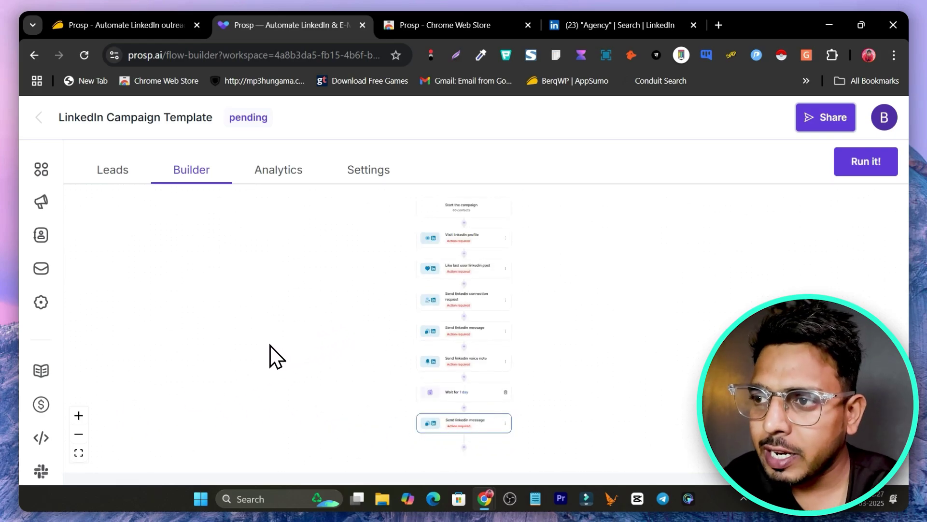
{"action": "left_click", "coordinate": [79, 415]}
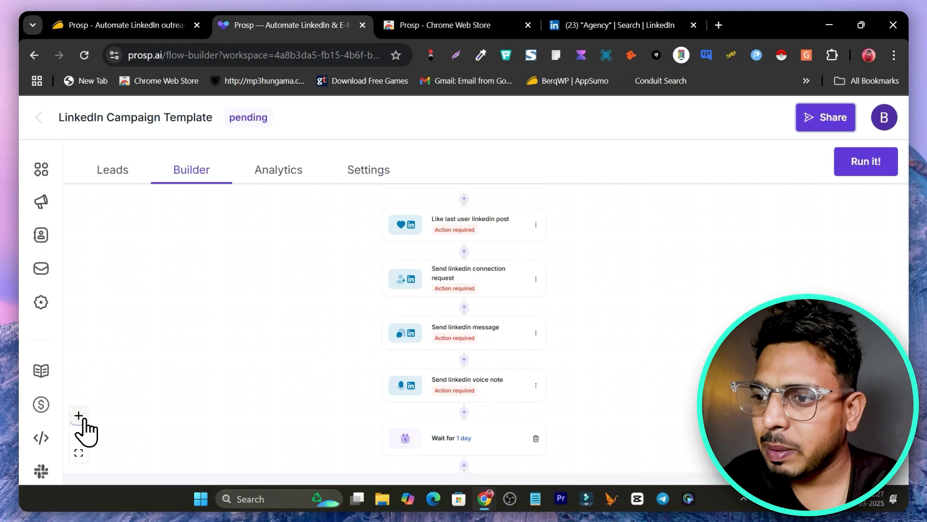
{"action": "left_click", "coordinate": [79, 415]}
{"action": "scroll", "coordinate": [338, 314], "scroll_direction": "up", "scroll_amount": 4}
{"action": "scroll", "coordinate": [577, 282], "scroll_direction": "up", "scroll_amount": 1}
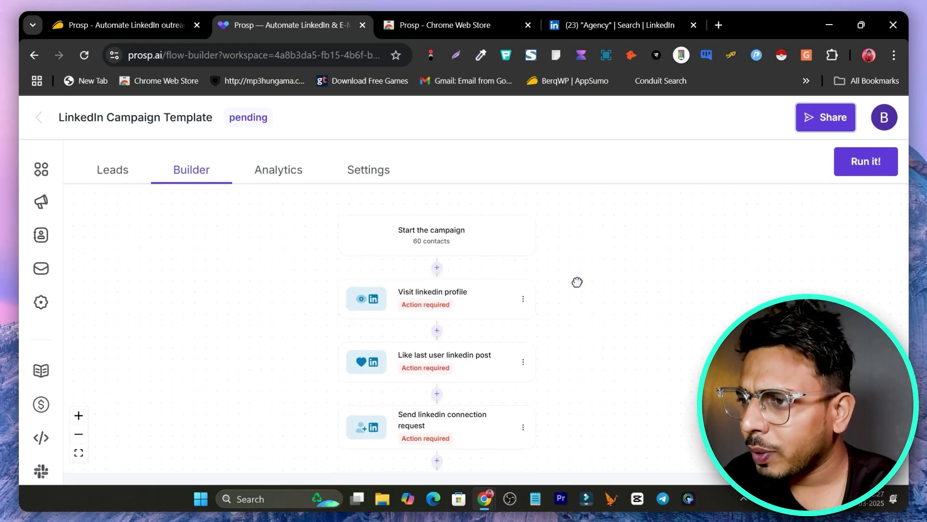
{"action": "left_click_drag", "start_coordinate": [568, 283], "coordinate": [667, 256]}
{"action": "left_click", "coordinate": [79, 416]}
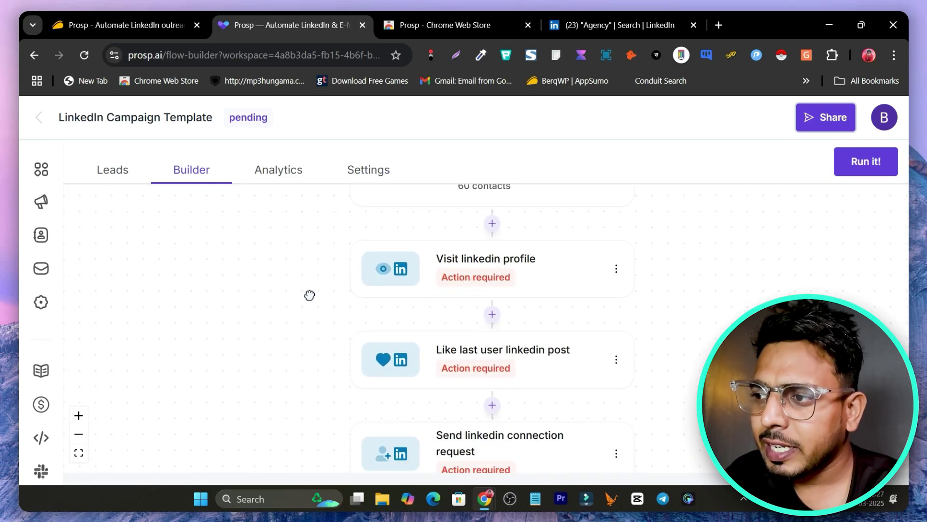
{"action": "left_click_drag", "start_coordinate": [309, 294], "coordinate": [253, 260]}
{"action": "left_click_drag", "start_coordinate": [682, 223], "coordinate": [686, 293]}
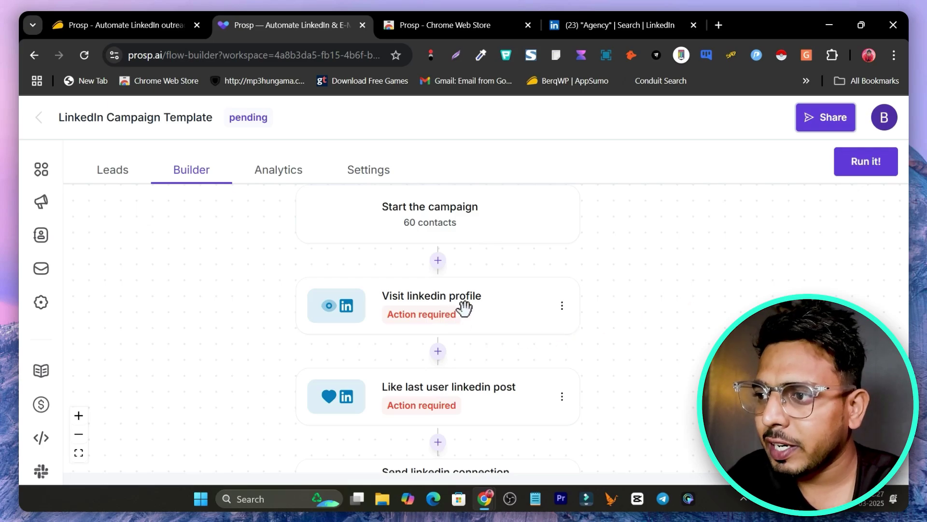
{"action": "left_click_drag", "start_coordinate": [704, 351], "coordinate": [676, 241]}
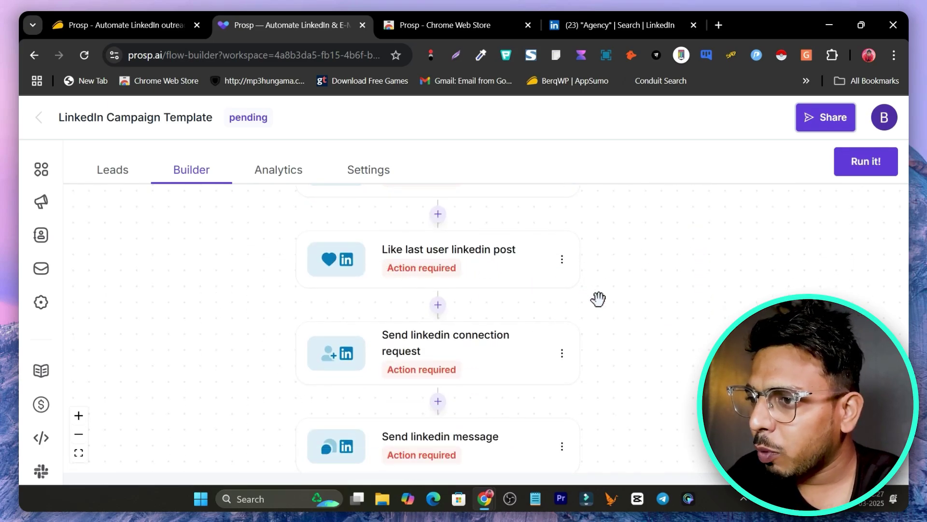
{"action": "scroll", "coordinate": [644, 291], "scroll_direction": "down", "scroll_amount": 3}
{"action": "scroll", "coordinate": [691, 322], "scroll_direction": "down", "scroll_amount": 2}
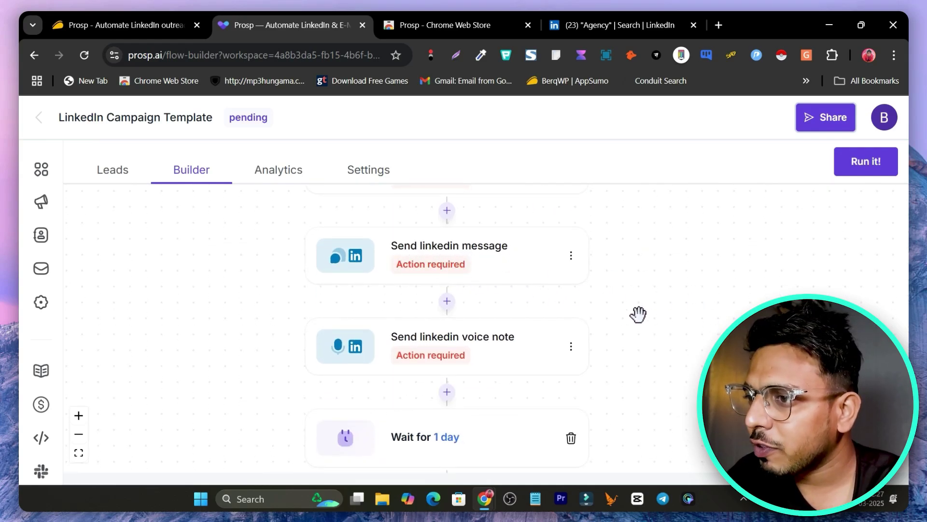
{"action": "scroll", "coordinate": [683, 346], "scroll_direction": "down", "scroll_amount": 1}
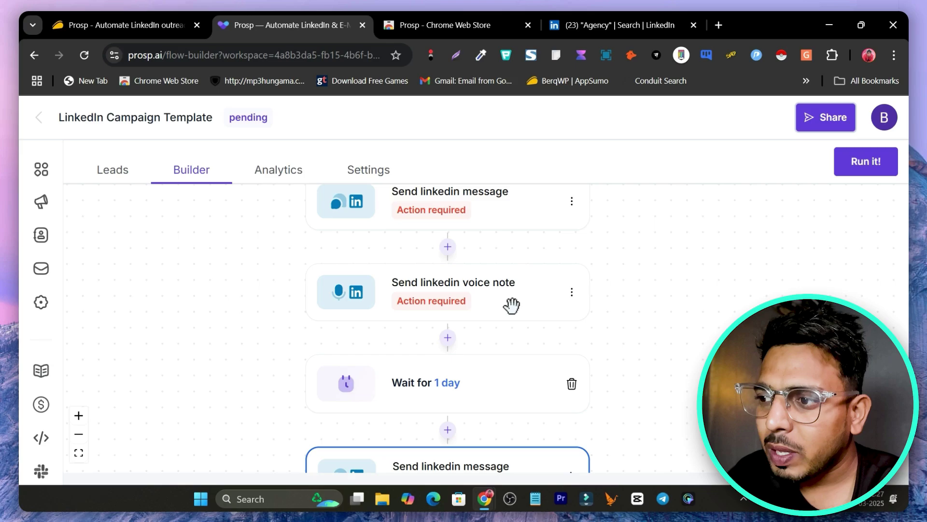
{"action": "scroll", "coordinate": [512, 305], "scroll_direction": "down", "scroll_amount": 3}
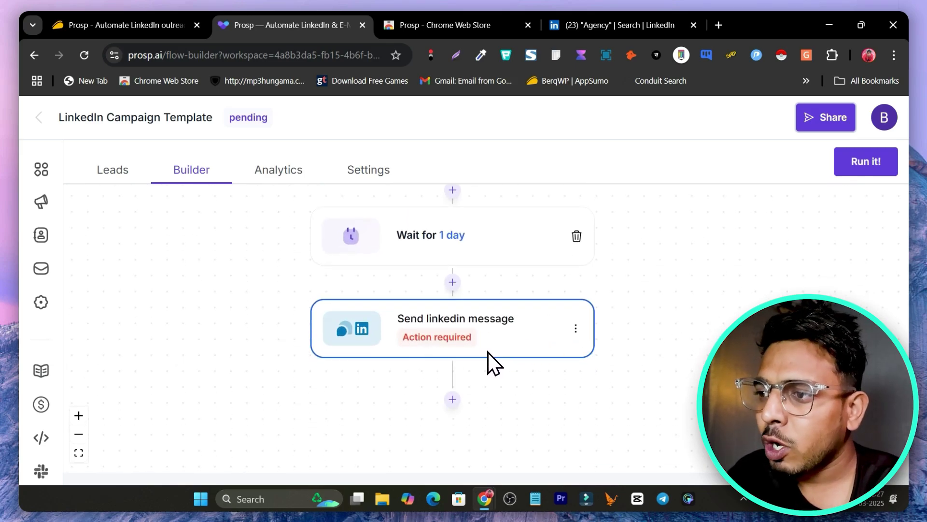
{"action": "scroll", "coordinate": [643, 342], "scroll_direction": "up", "scroll_amount": 10}
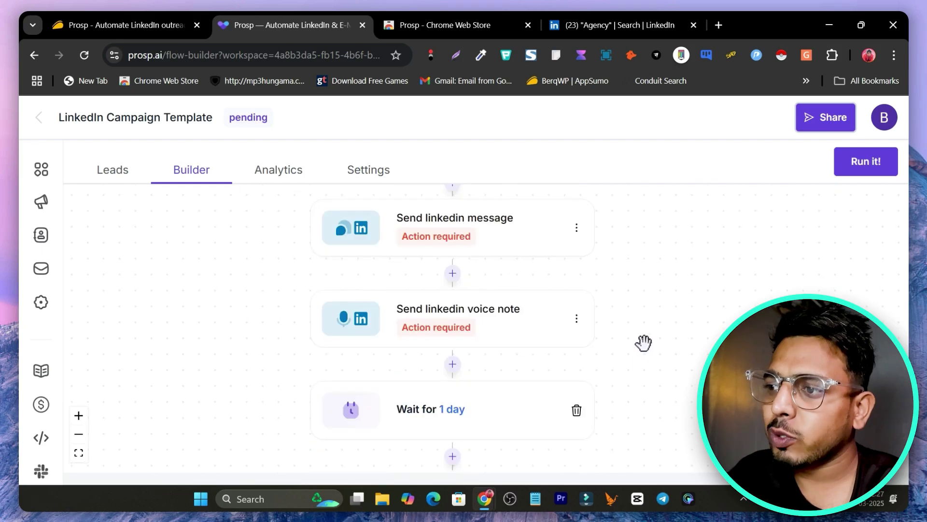
{"action": "scroll", "coordinate": [643, 341], "scroll_direction": "up", "scroll_amount": 3}
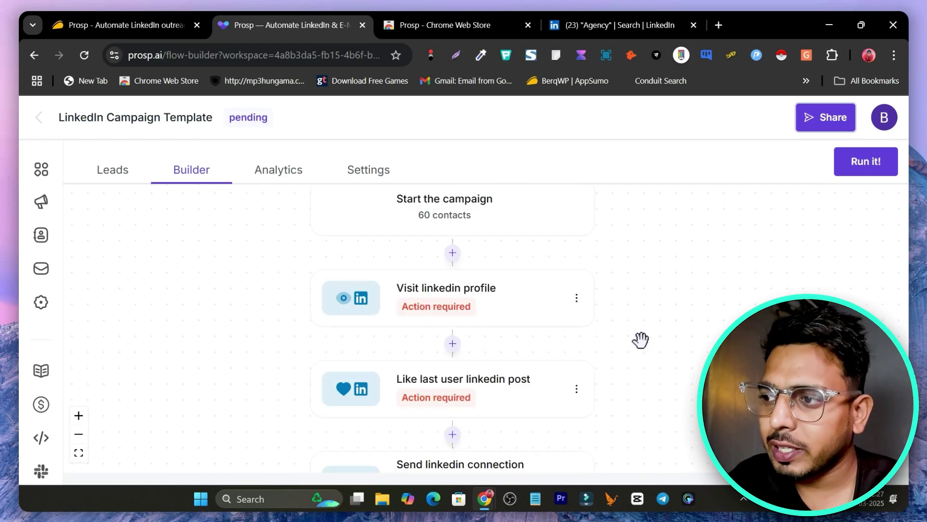
Assign the connected LinkedIn account as sender for the Visit linkedin profile action and save it.
{"action": "left_click", "coordinate": [444, 311]}
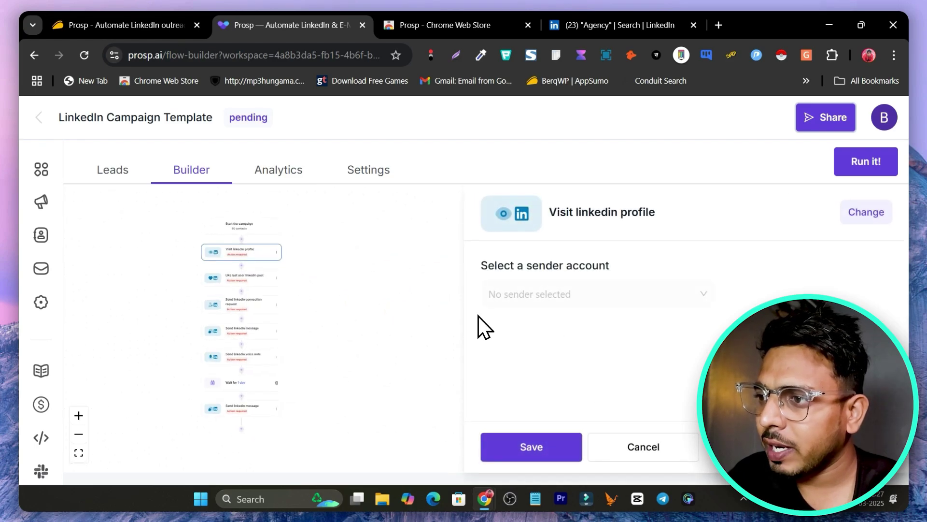
{"action": "left_click", "coordinate": [549, 296]}
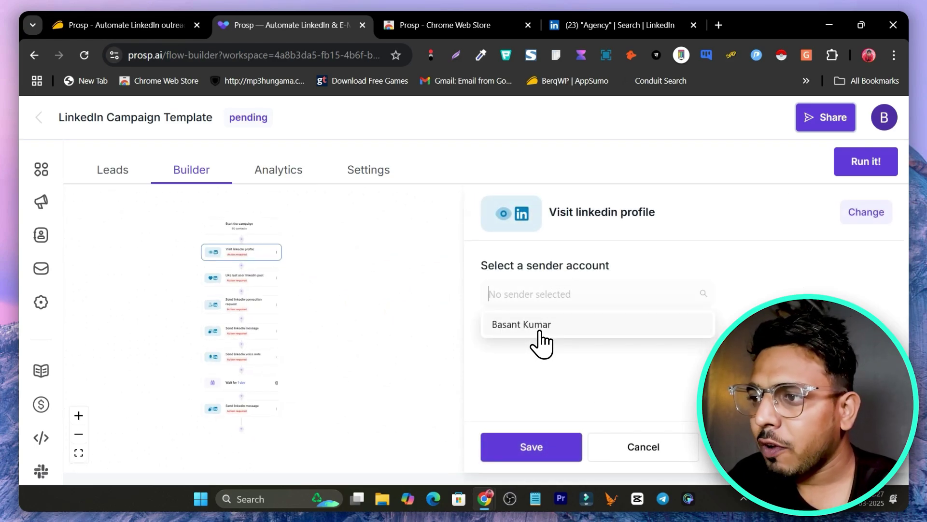
{"action": "left_click", "coordinate": [539, 328]}
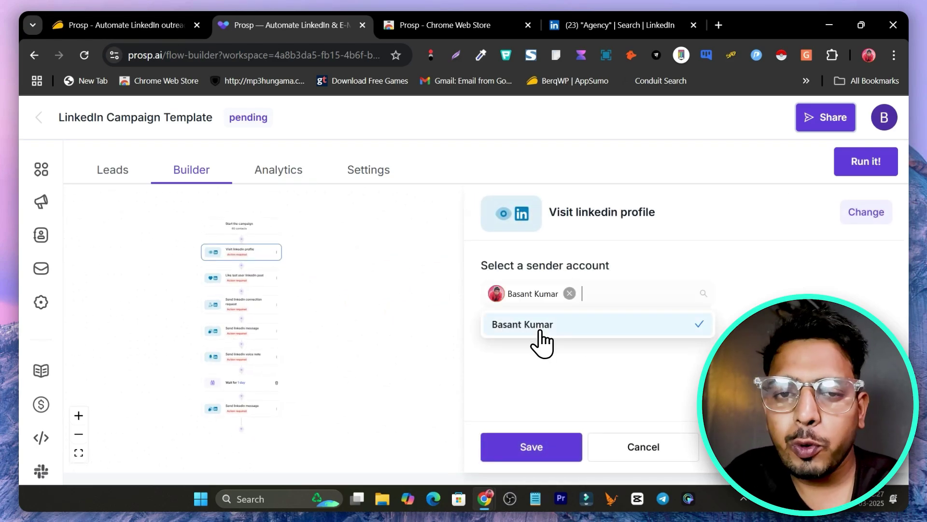
{"action": "left_click", "coordinate": [528, 449]}
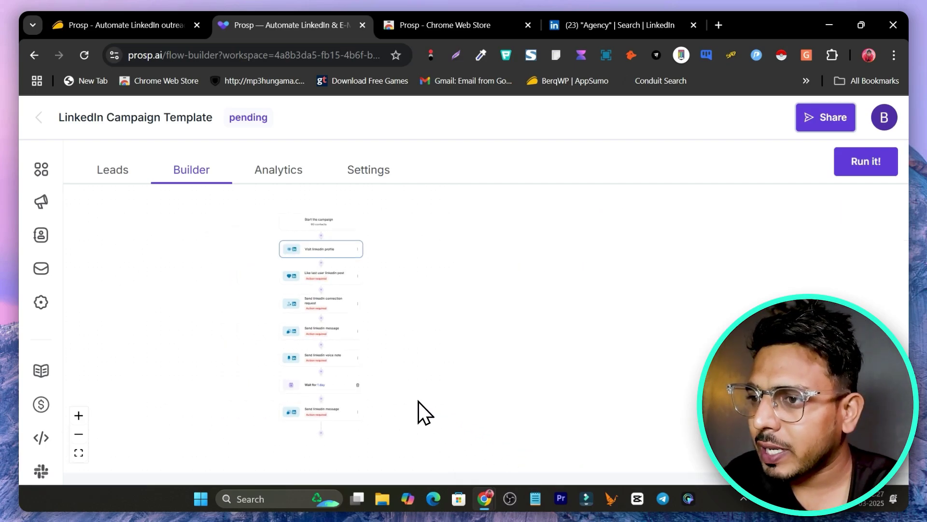
Select the connected LinkedIn account as sender for the Like last user linkedin post action and save it.
{"action": "scroll", "coordinate": [531, 340], "scroll_direction": "down", "scroll_amount": 3}
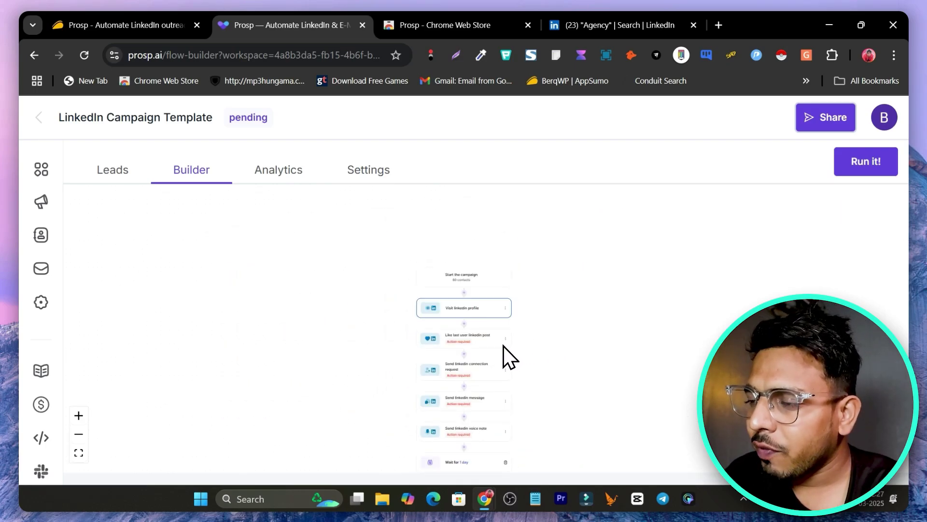
{"action": "left_click", "coordinate": [78, 416]}
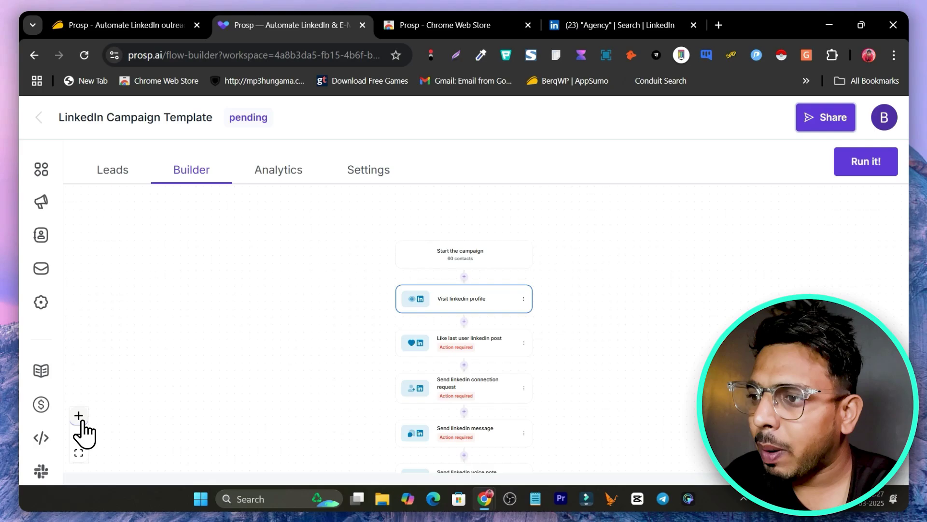
{"action": "left_click", "coordinate": [78, 416]}
{"action": "scroll", "coordinate": [661, 348], "scroll_direction": "down", "scroll_amount": 1}
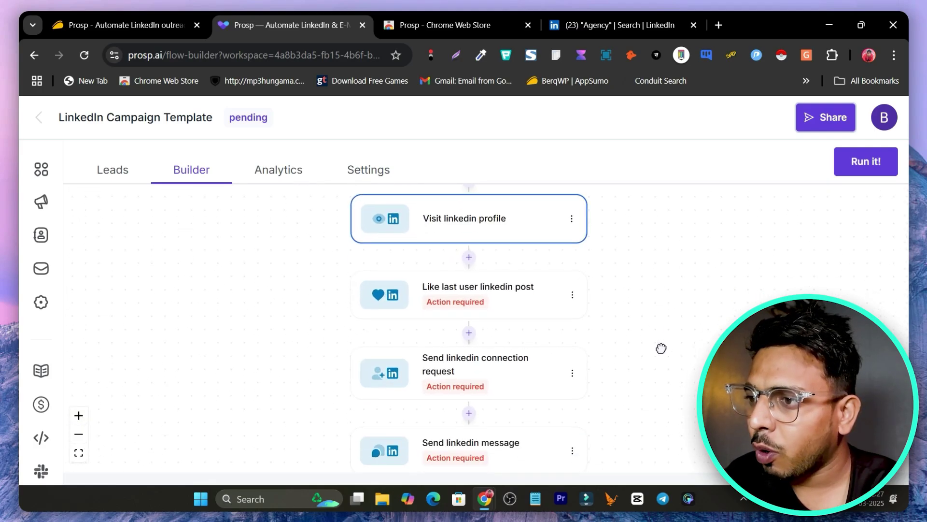
{"action": "left_click", "coordinate": [505, 309]}
{"action": "left_click", "coordinate": [580, 296]}
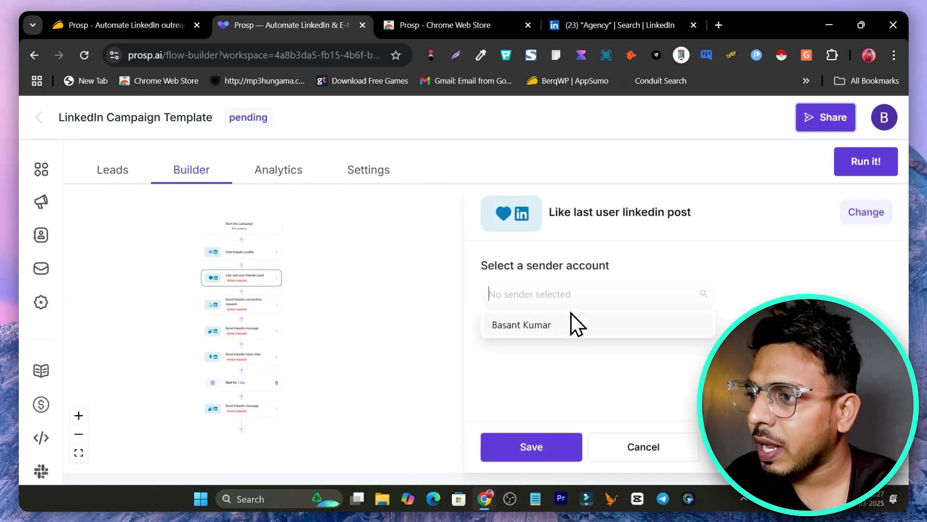
{"action": "left_click", "coordinate": [499, 325]}
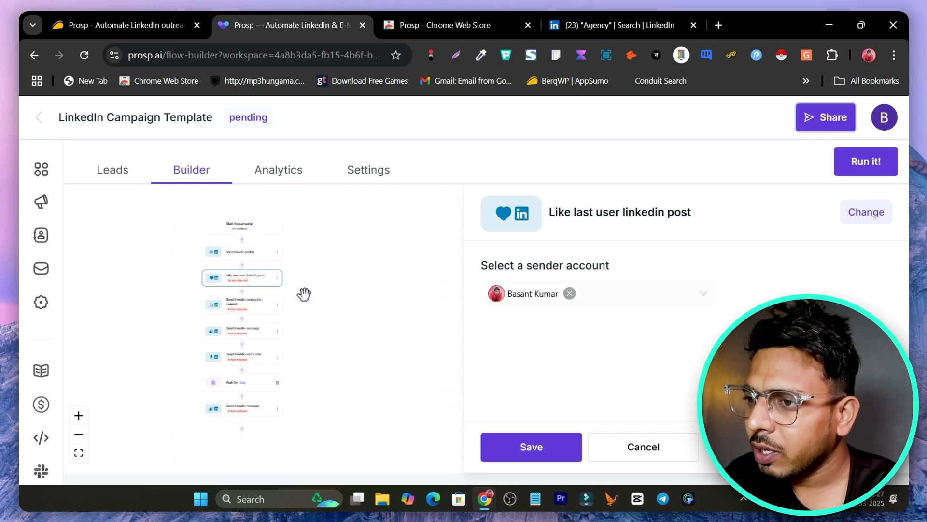
{"action": "left_click", "coordinate": [537, 457]}
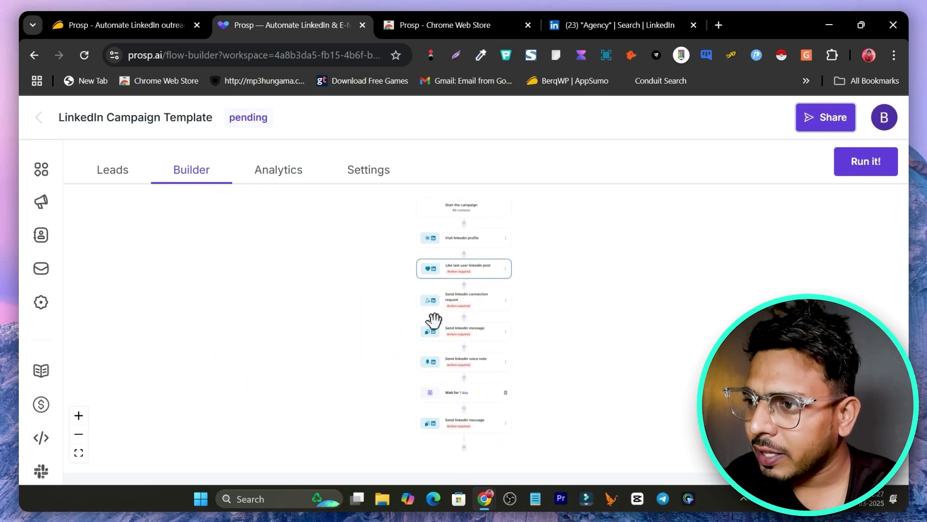
Try to assign the connected sender account to the Send linkedin connection request action and save it.
{"action": "left_click", "coordinate": [466, 304]}
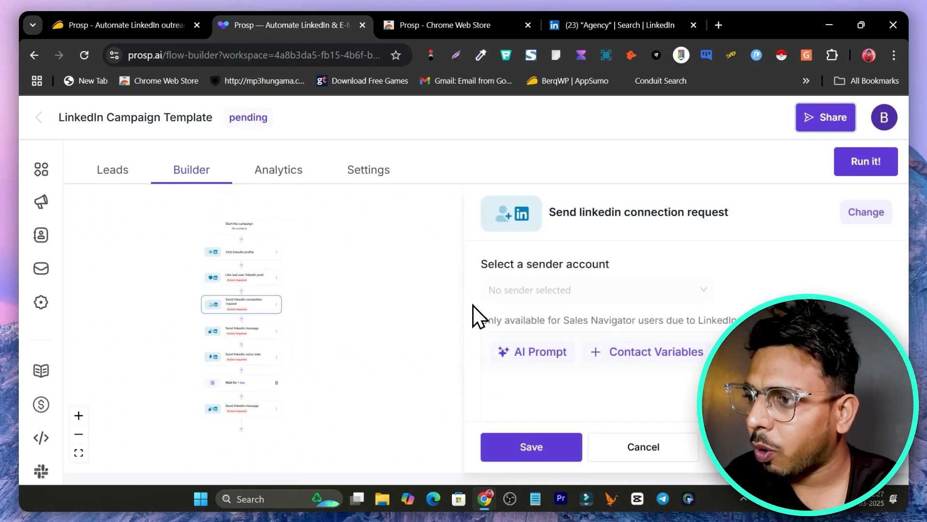
{"action": "left_click", "coordinate": [532, 290]}
{"action": "left_click", "coordinate": [520, 328]}
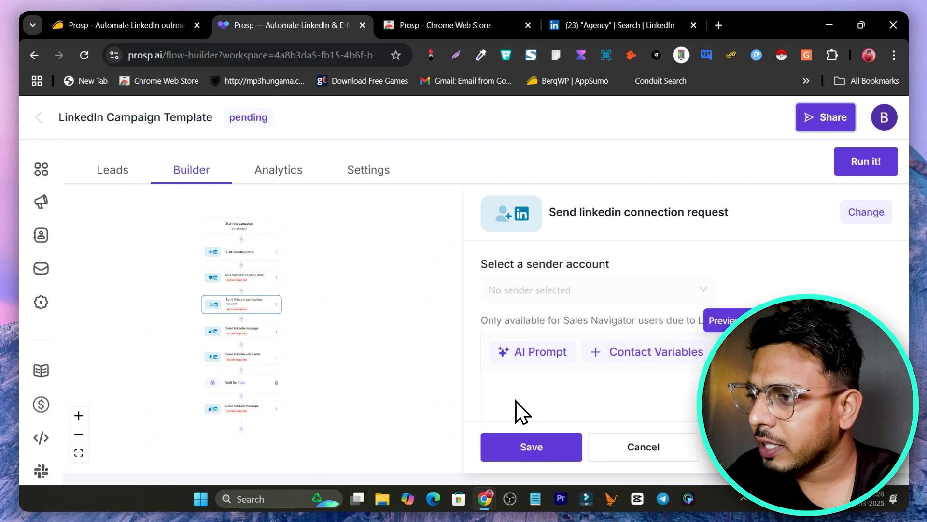
{"action": "left_click", "coordinate": [534, 454]}
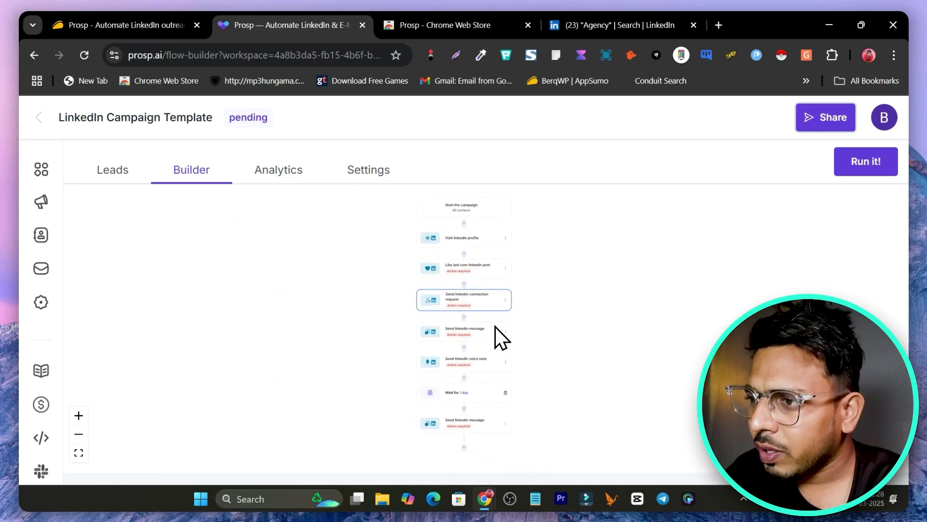
Open the Send linkedin message action that follows the connection request and save it with its existing message template.
{"action": "left_click", "coordinate": [461, 333]}
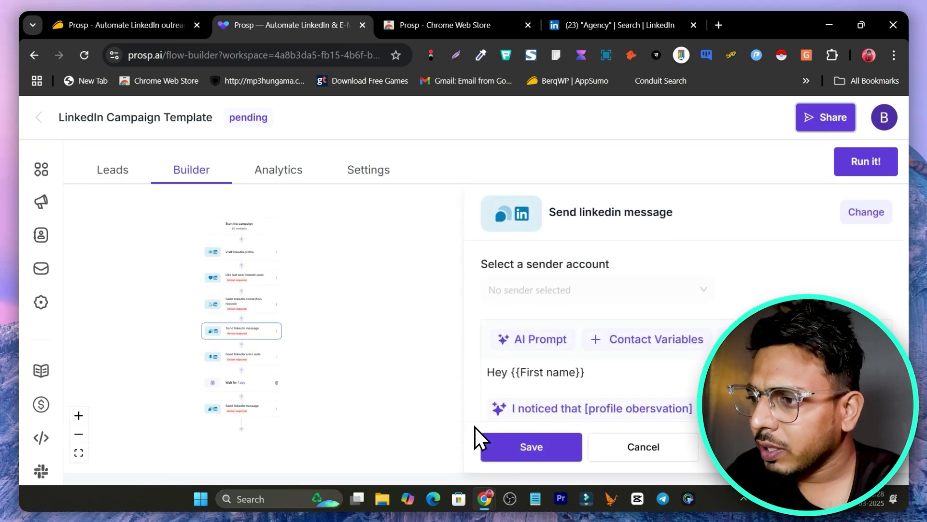
{"action": "left_click", "coordinate": [534, 449]}
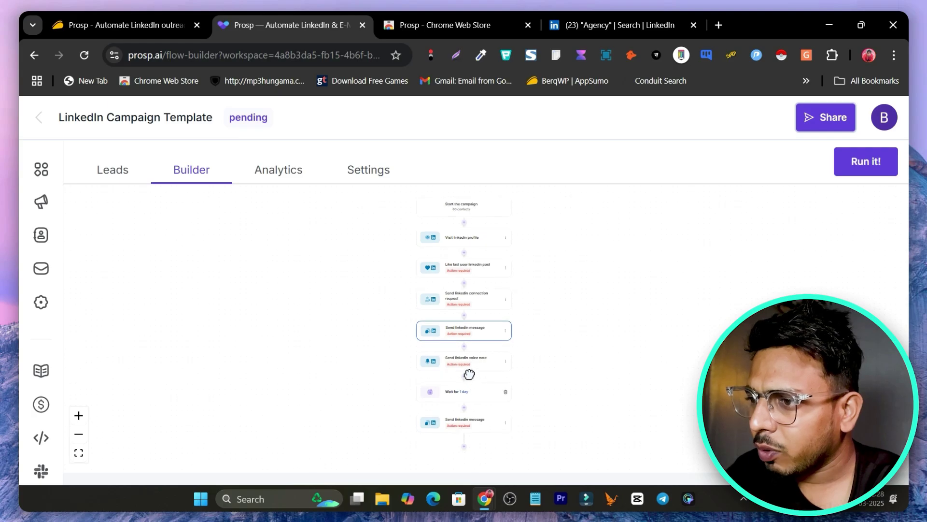
Assign the connected sender account and the Upload MP3 mode to the Send linkedin voice note action, and try to save it.
{"action": "left_click", "coordinate": [468, 362]}
{"action": "left_click", "coordinate": [541, 290]}
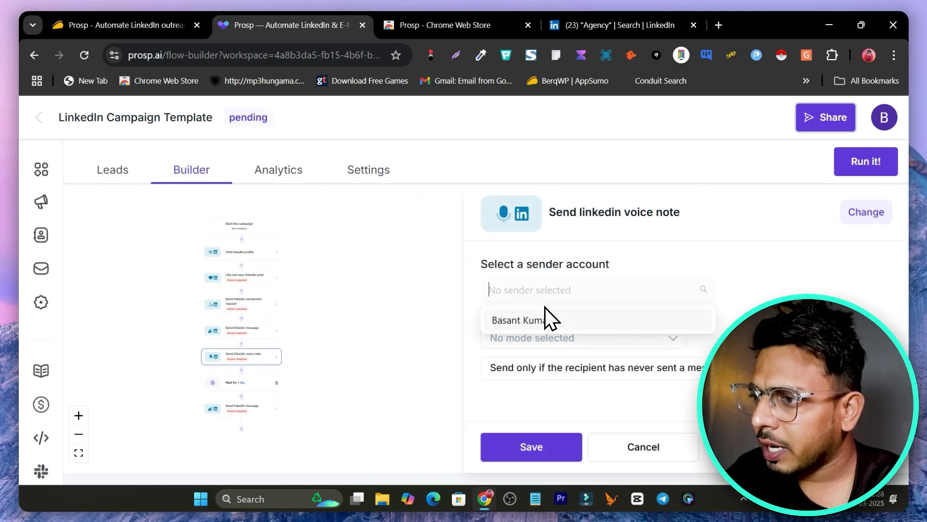
{"action": "left_click", "coordinate": [539, 323]}
{"action": "left_click", "coordinate": [536, 339]}
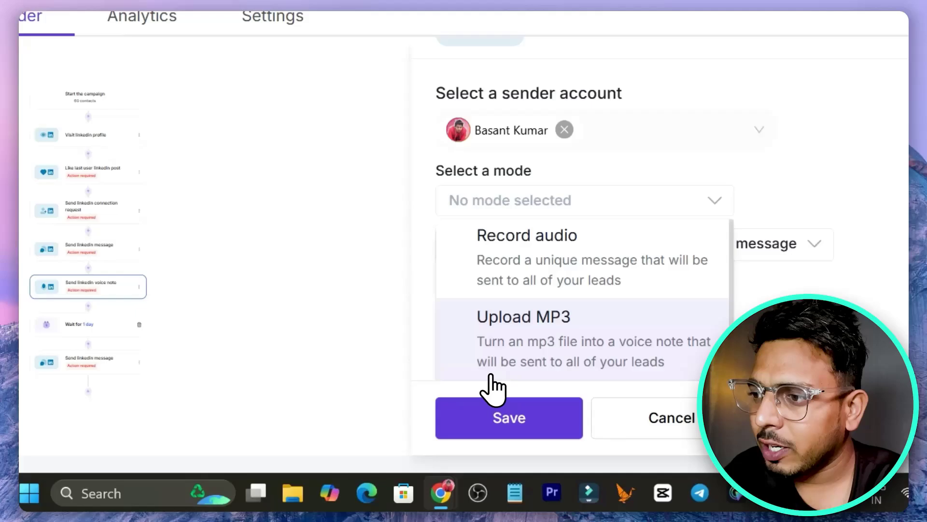
{"action": "left_click", "coordinate": [577, 419]}
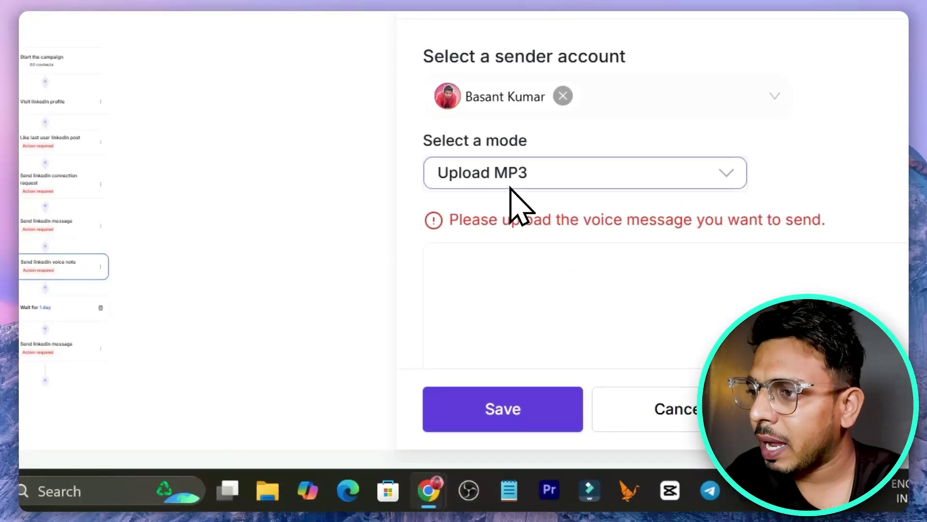
{"action": "left_click", "coordinate": [496, 408]}
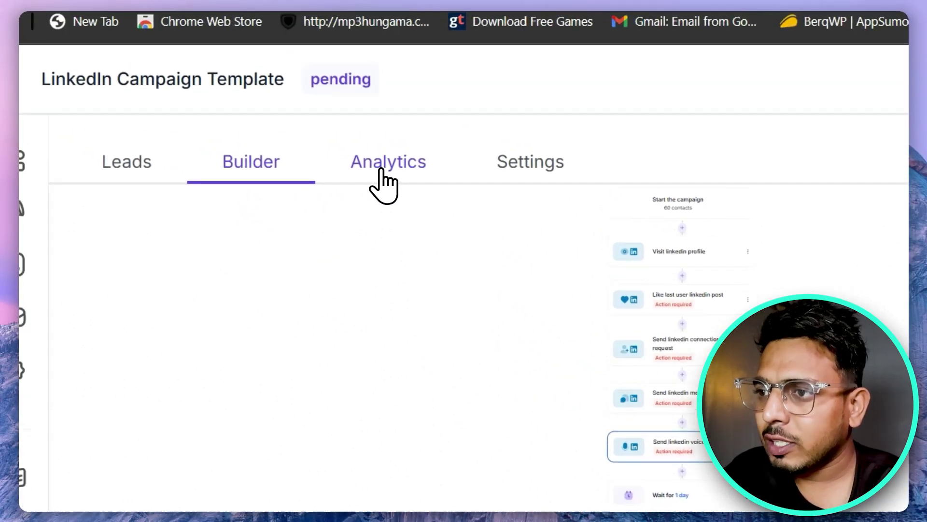
Review the campaign's Analytics, from the LinkedIn request and reply counters to the past actions table.
{"action": "left_click", "coordinate": [381, 167]}
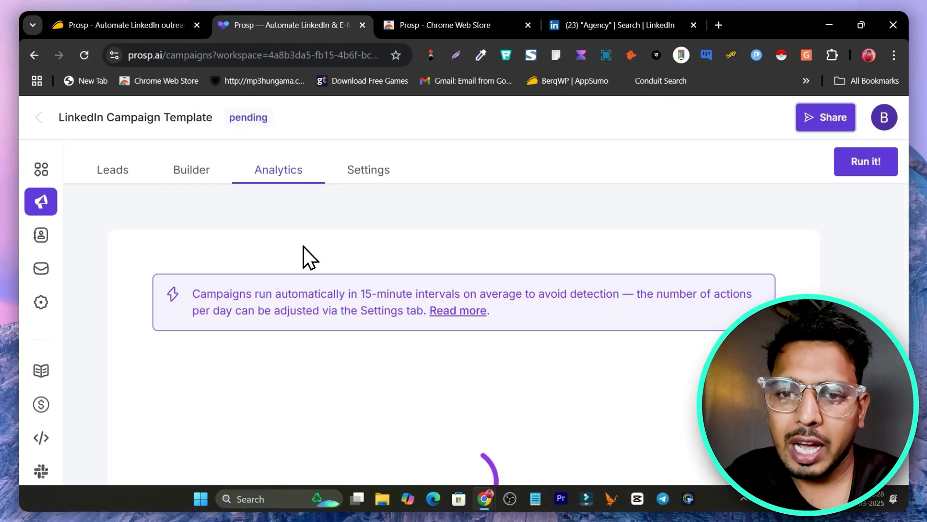
{"action": "scroll", "coordinate": [261, 367], "scroll_direction": "down", "scroll_amount": 2}
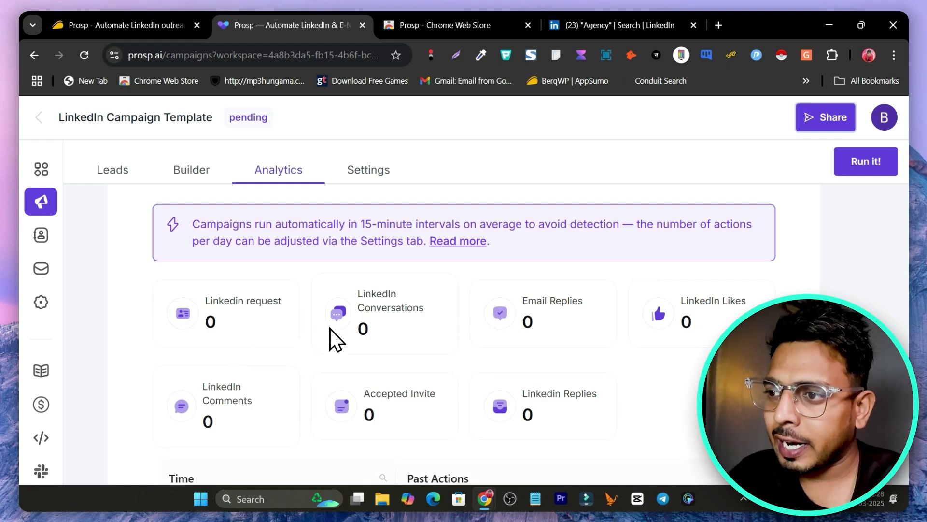
{"action": "scroll", "coordinate": [452, 348], "scroll_direction": "down", "scroll_amount": 3}
{"action": "scroll", "coordinate": [554, 337], "scroll_direction": "up", "scroll_amount": 2}
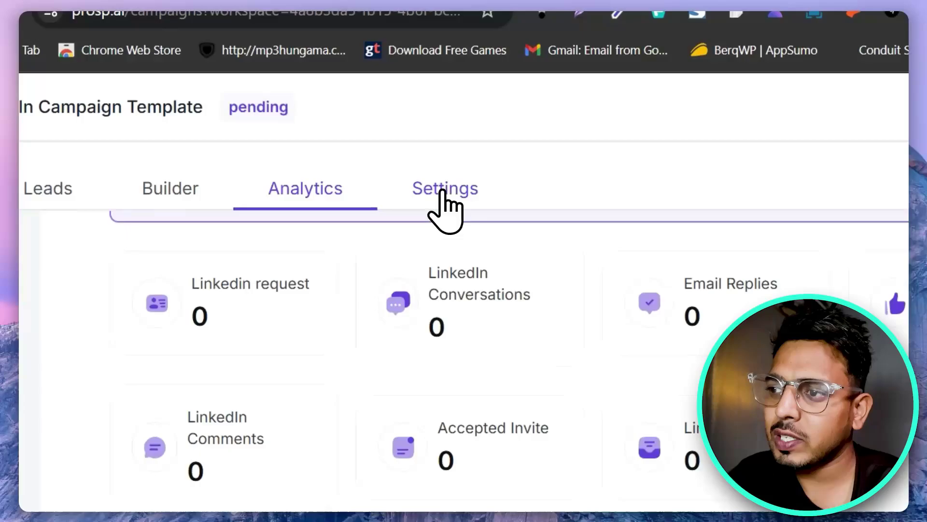
Review the campaign's Settings, covering the campaign name, weekly schedule and daily frequency limits.
{"action": "left_click", "coordinate": [442, 190]}
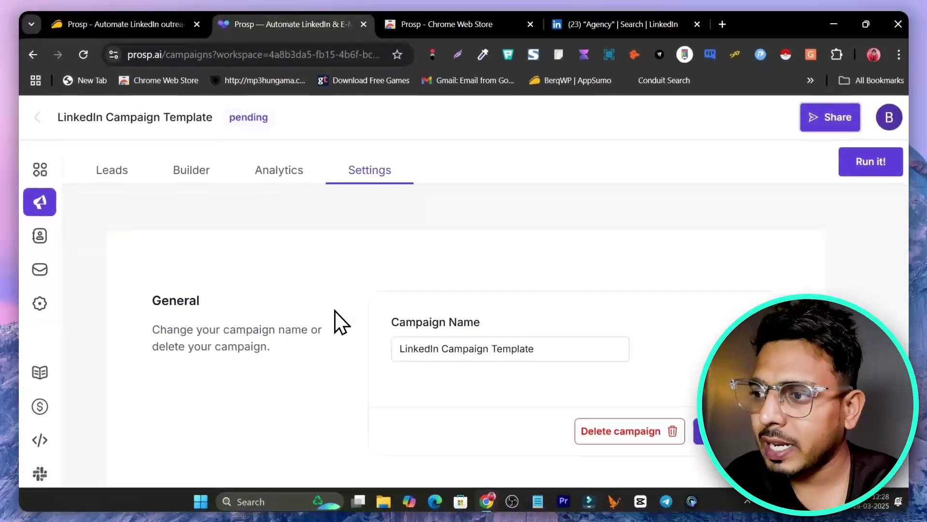
{"action": "scroll", "coordinate": [468, 338], "scroll_direction": "down", "scroll_amount": 5}
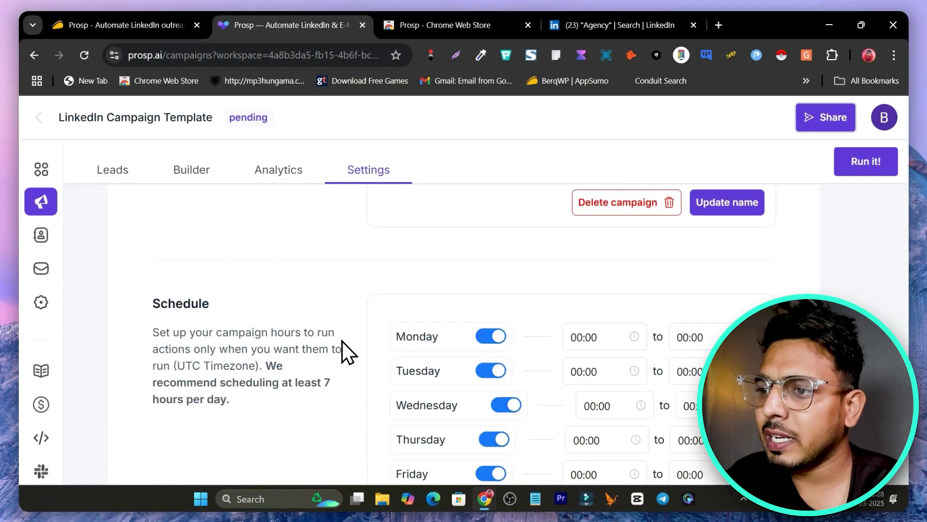
{"action": "scroll", "coordinate": [268, 310], "scroll_direction": "down", "scroll_amount": 1}
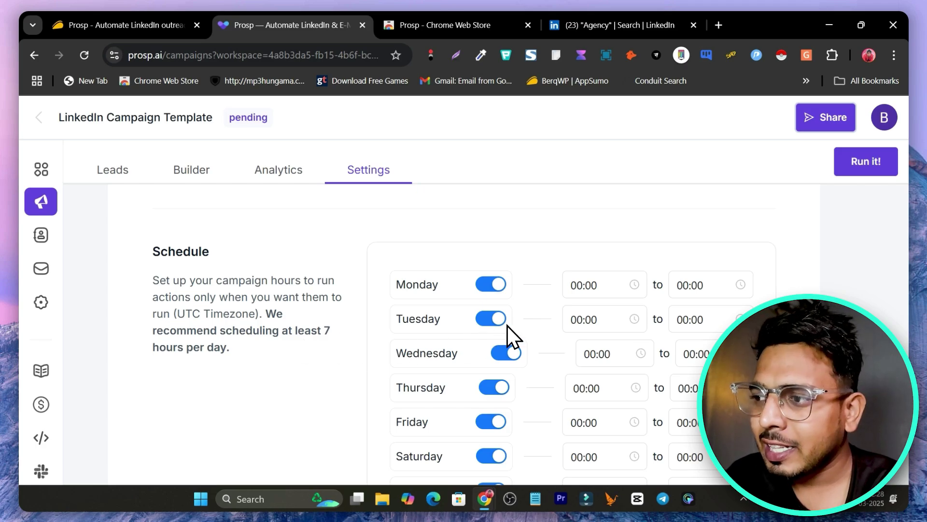
{"action": "scroll", "coordinate": [631, 352], "scroll_direction": "down", "scroll_amount": 15}
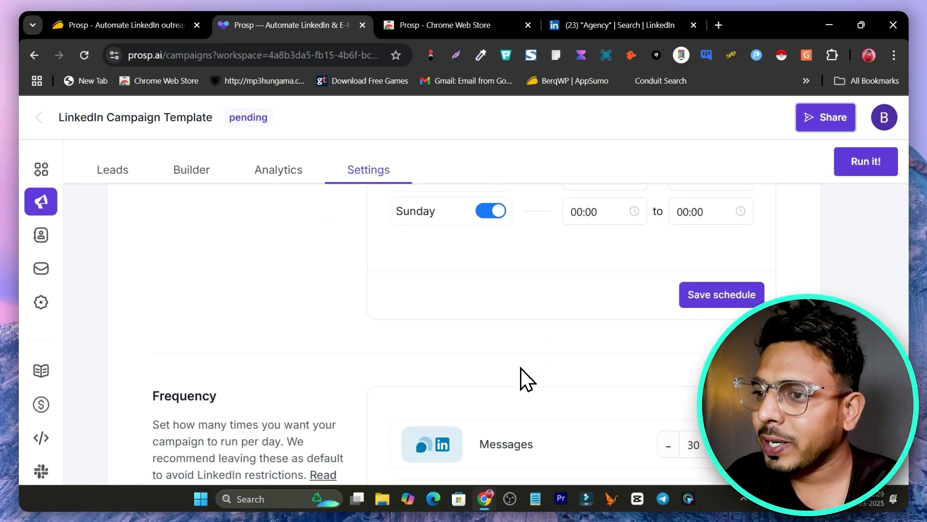
{"action": "scroll", "coordinate": [406, 323], "scroll_direction": "down", "scroll_amount": 1}
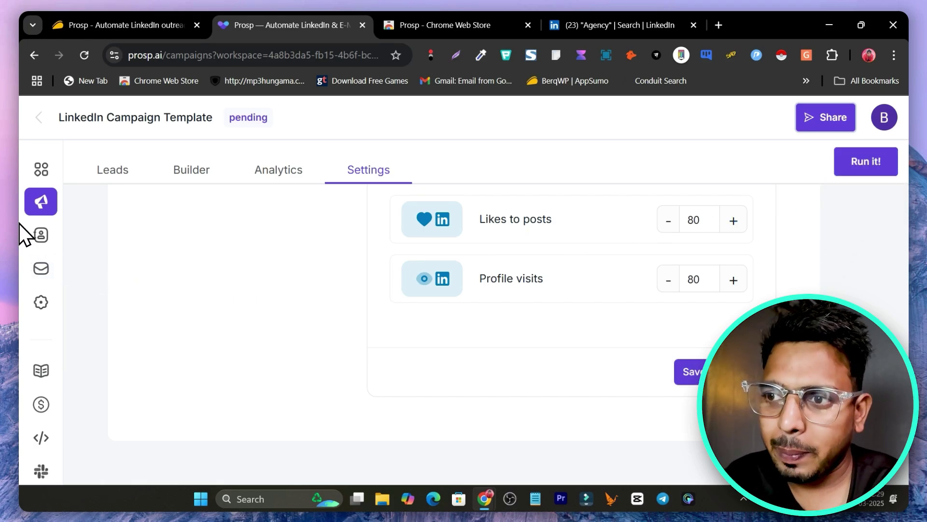
View the list of all campaigns and the imported contacts.
{"action": "left_click", "coordinate": [41, 200]}
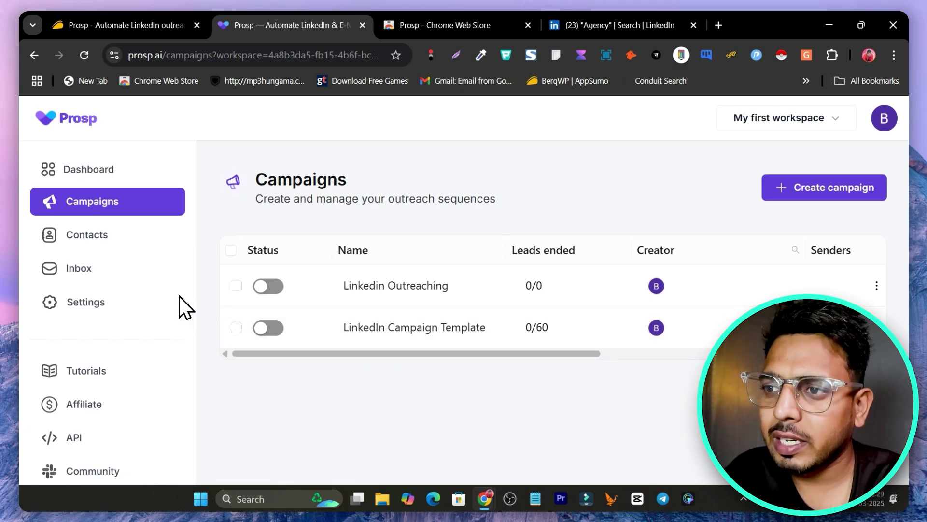
{"action": "left_click", "coordinate": [75, 237]}
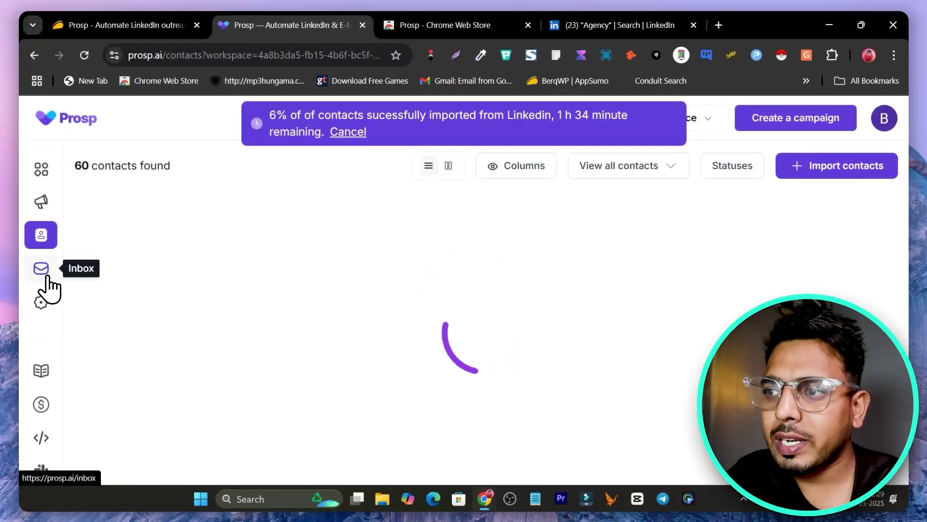
Open the Inbox, read a lead's reply to the podcast invitation, and look through the connected account's conversations.
{"action": "left_click", "coordinate": [44, 269]}
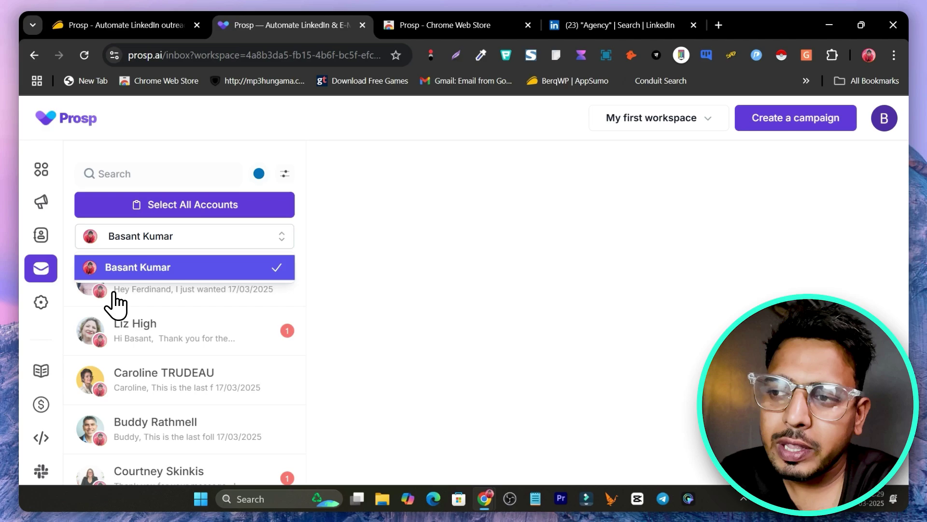
{"action": "left_click", "coordinate": [209, 340]}
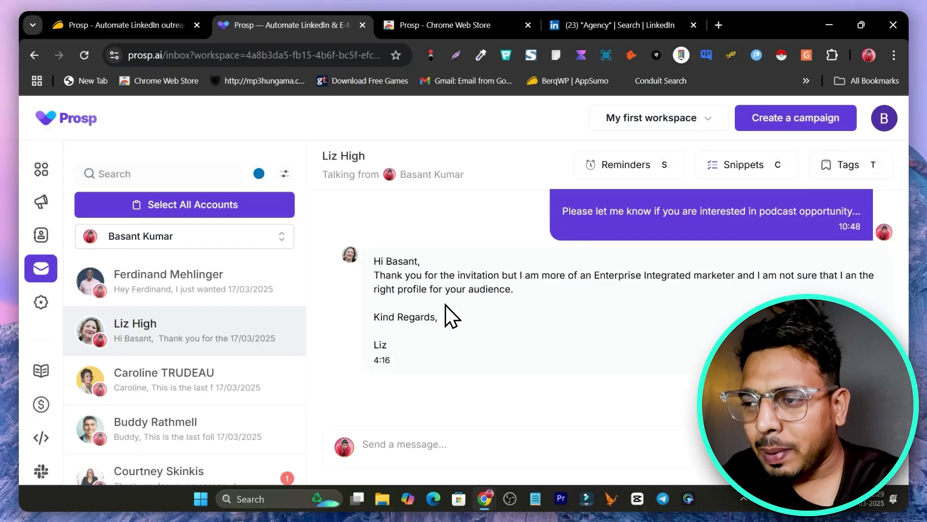
{"action": "scroll", "coordinate": [202, 319], "scroll_direction": "down", "scroll_amount": 3}
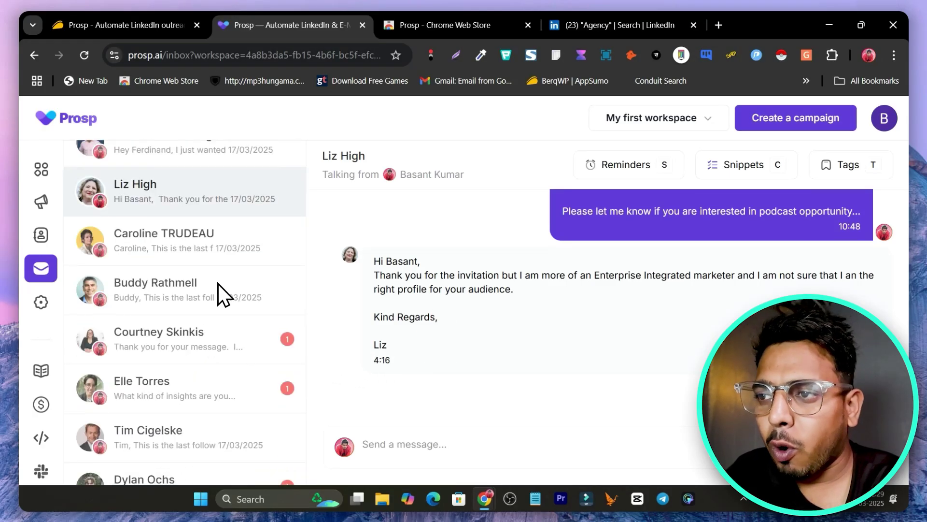
{"action": "scroll", "coordinate": [220, 270], "scroll_direction": "up", "scroll_amount": 3}
{"action": "left_click", "coordinate": [182, 236]}
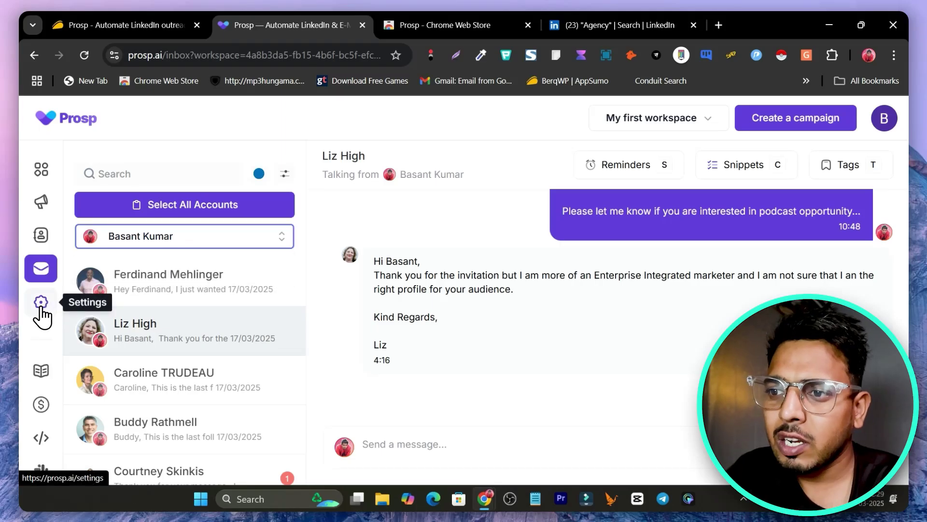
Open the workspace settings at the General profile options.
{"action": "left_click", "coordinate": [41, 304]}
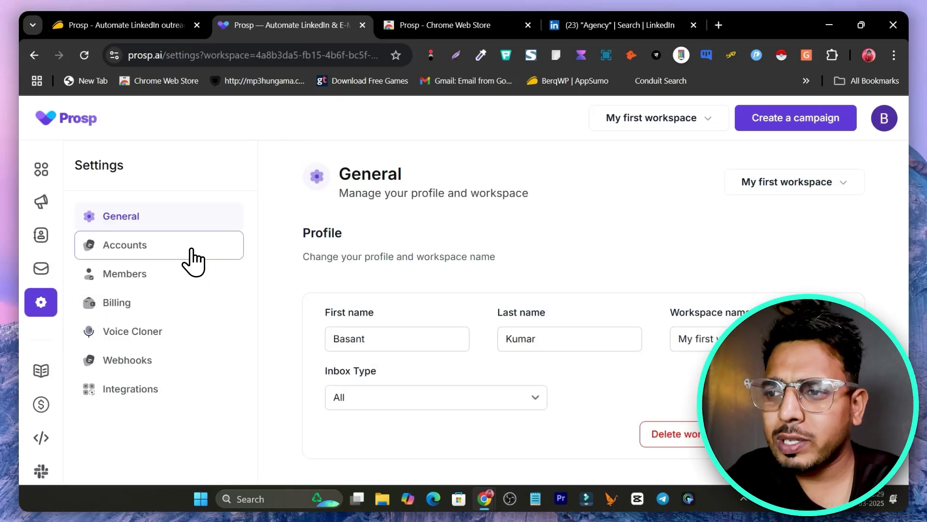